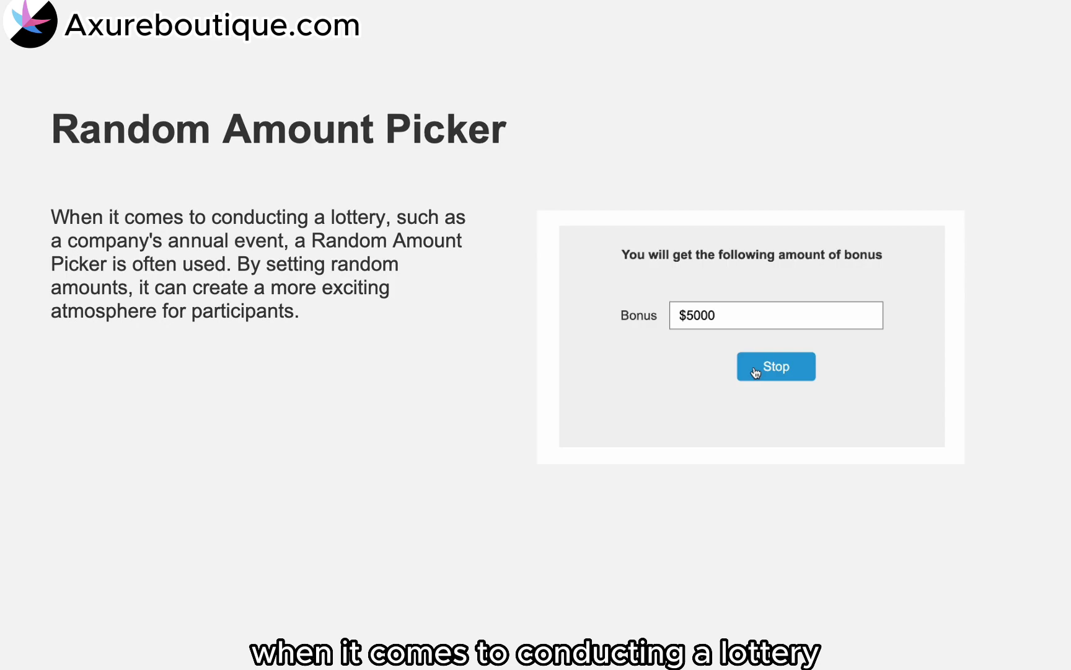
# In the browser preview, stop, restart and stop the cycling bonus so it lands on $100.
pyautogui.click(755, 372)
pyautogui.click(756, 372)
pyautogui.click(756, 372)
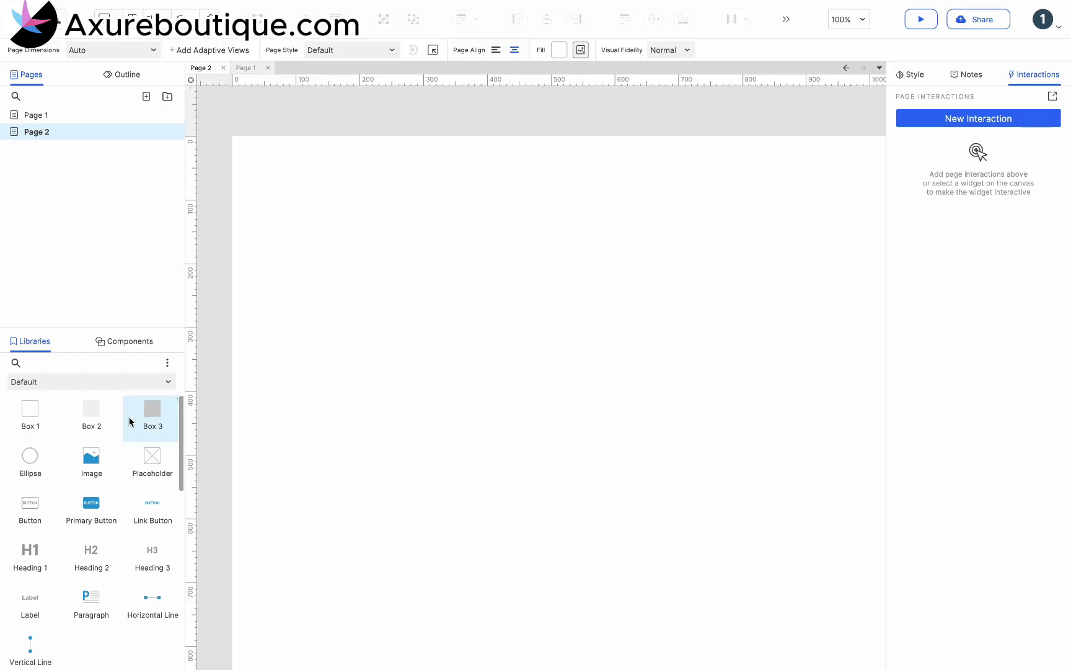
# Place a 540×310 grey box on Page 2 and add a Heading 3 near its top, ready for text.
pyautogui.moveTo(91, 409); pyautogui.dragTo(322, 180)
pyautogui.moveTo(513, 288); pyautogui.dragTo(662, 375)
pyautogui.moveTo(153, 553); pyautogui.dragTo(466, 201)
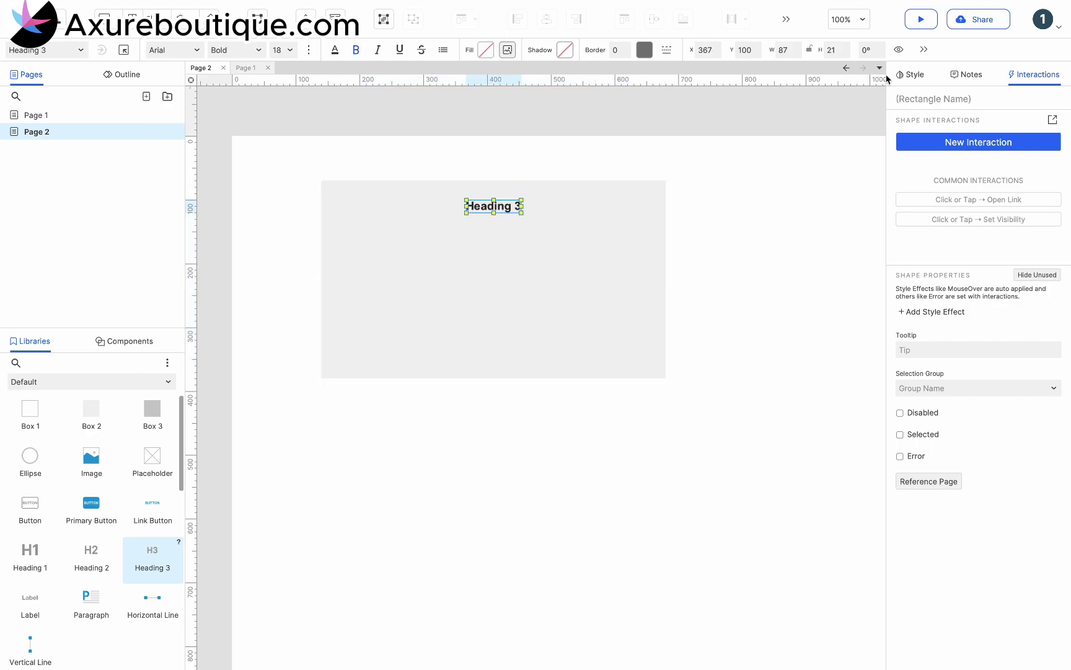
pyautogui.click(923, 49)
pyautogui.doubleClick(493, 206)
# Title the heading 'You will get the following amount of bonus' and add a size-18 'Bonus' label below it.
pyautogui.write('You will')
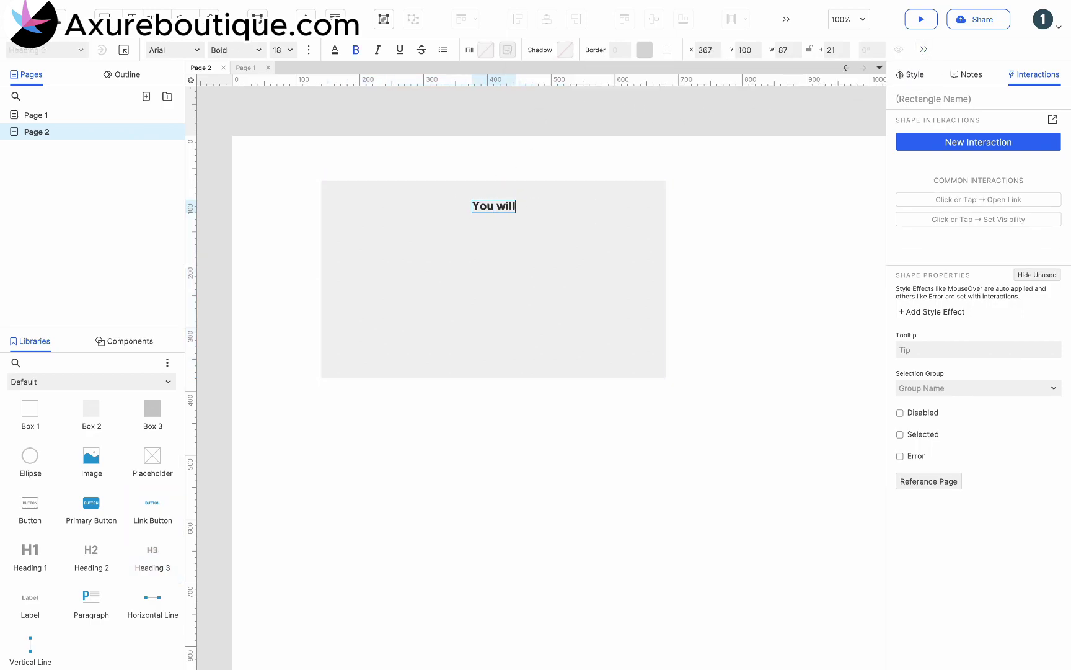
pyautogui.write(' get the following amount of bonus')
pyautogui.click(712, 290)
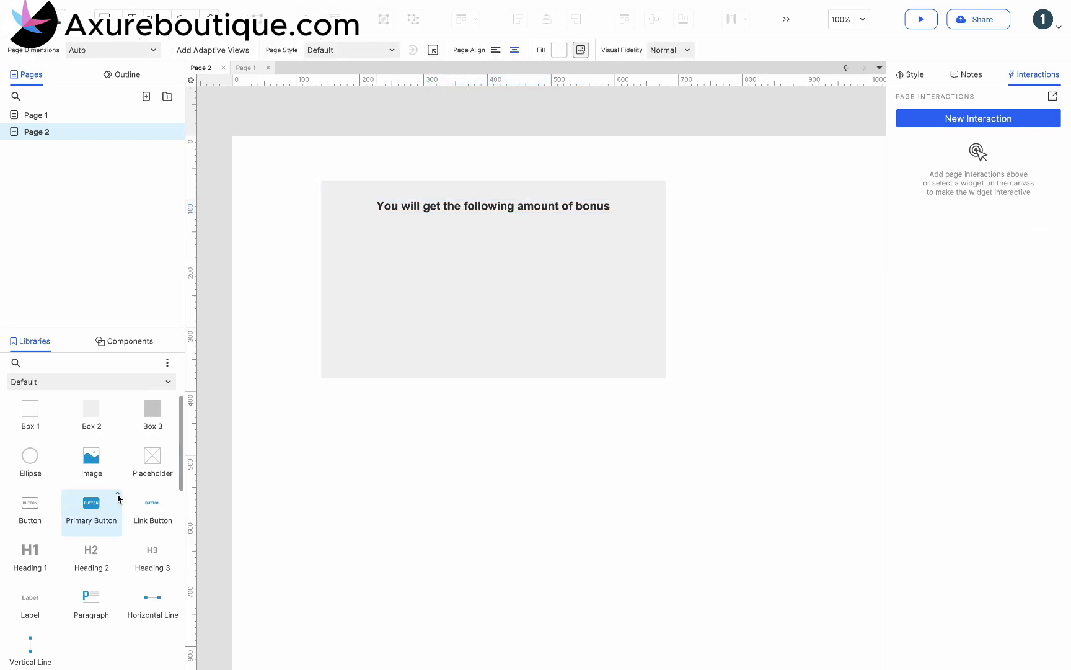
pyautogui.moveTo(30, 597); pyautogui.dragTo(374, 255)
pyautogui.click(280, 50)
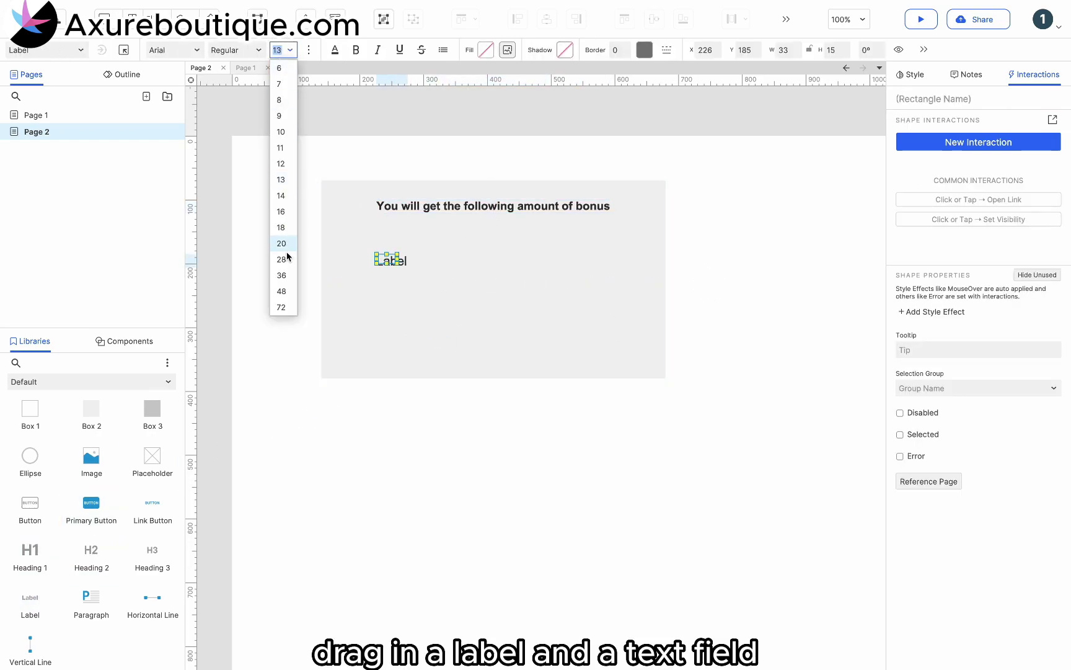
pyautogui.click(286, 229)
pyautogui.doubleClick(385, 261)
pyautogui.write('Bonus')
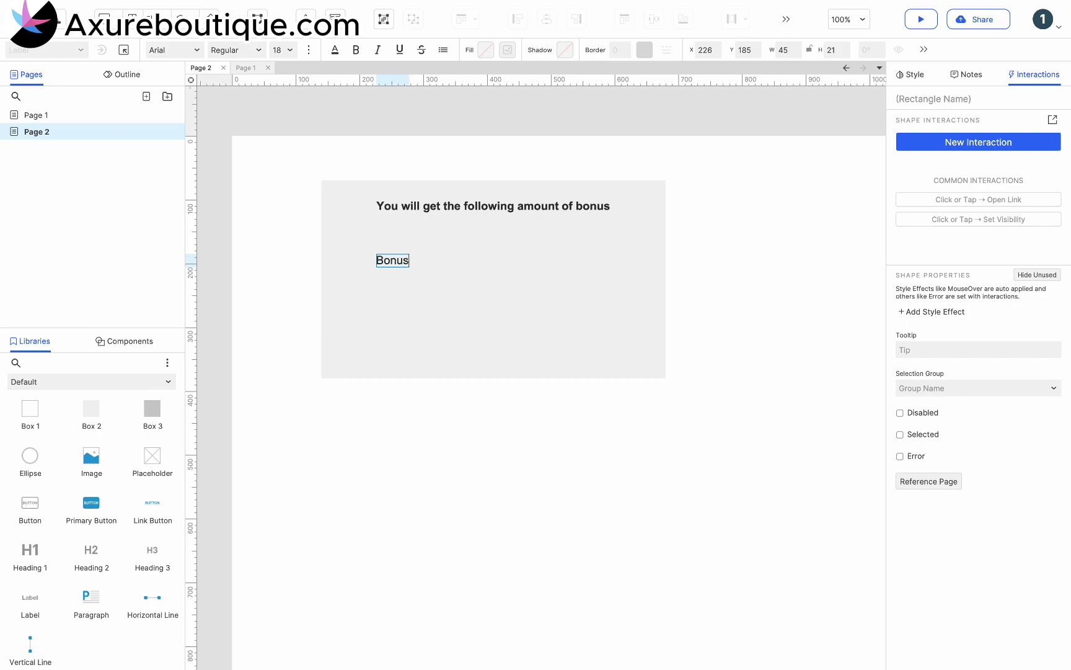
pyautogui.press('Escape')
# Add a slightly taller text field beside the Bonus label with font size 18.
pyautogui.scroll(-4, 113, 611)
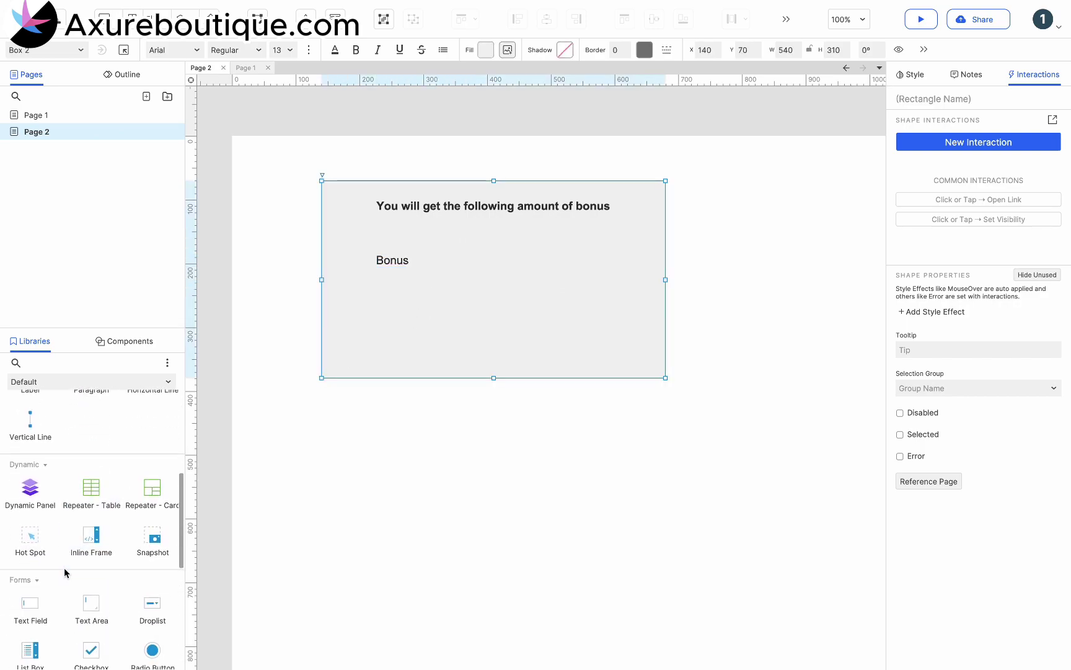
pyautogui.moveTo(29, 603); pyautogui.dragTo(420, 253)
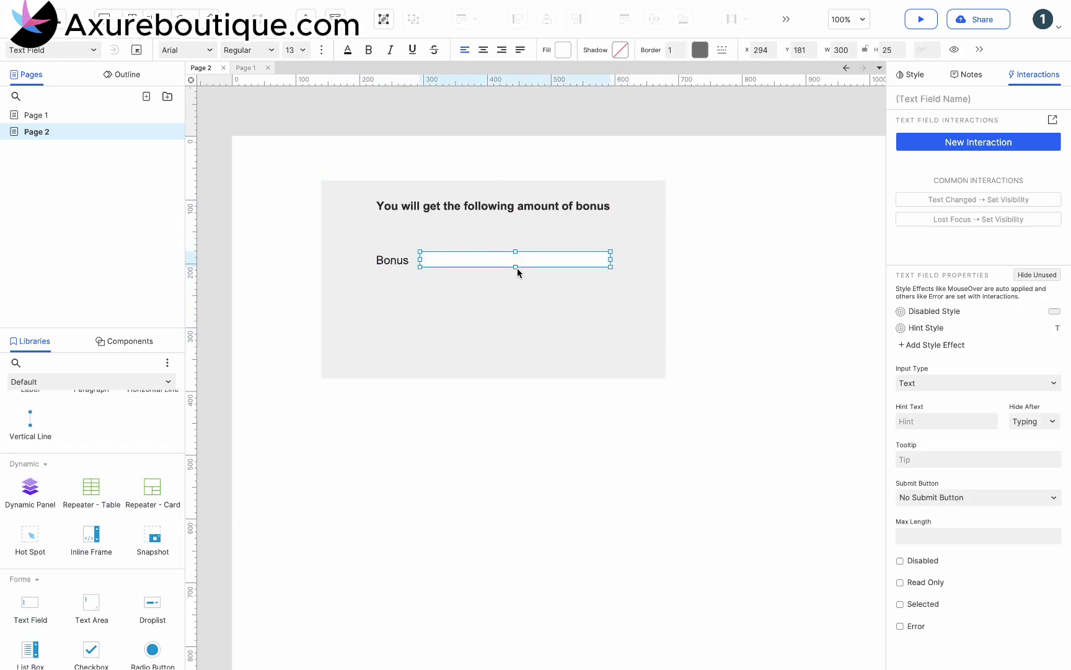
pyautogui.moveTo(517, 269)
pyautogui.mouseDown()
pyautogui.moveTo(517, 279)
pyautogui.moveTo(505, 256)
pyautogui.moveTo(515, 259)
pyautogui.mouseUp()
pyautogui.click(296, 50)
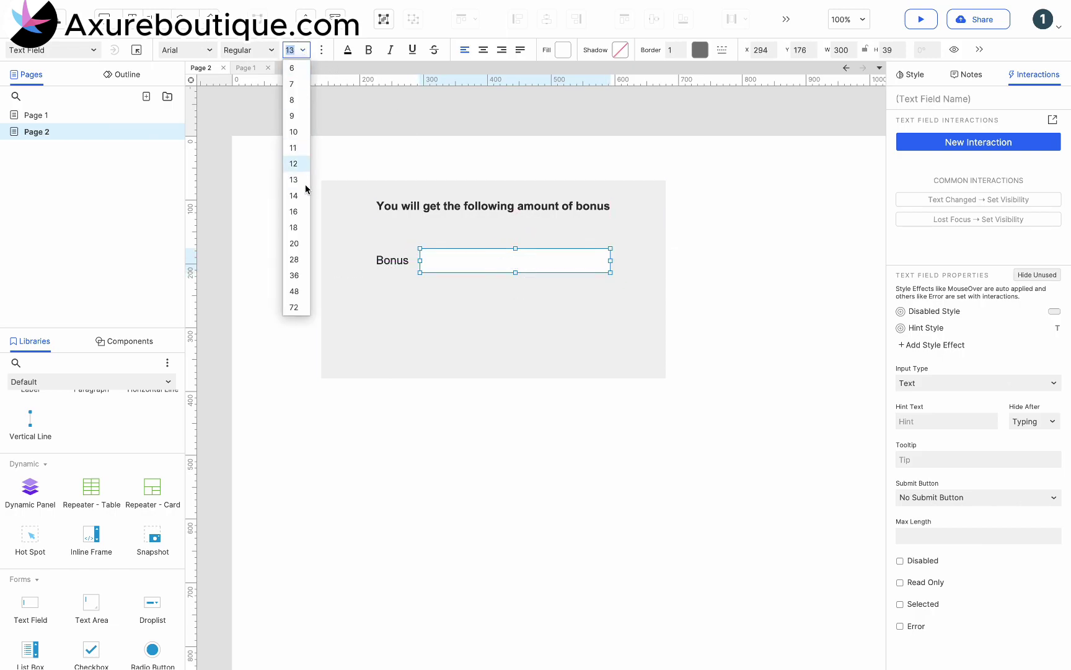
pyautogui.click(294, 228)
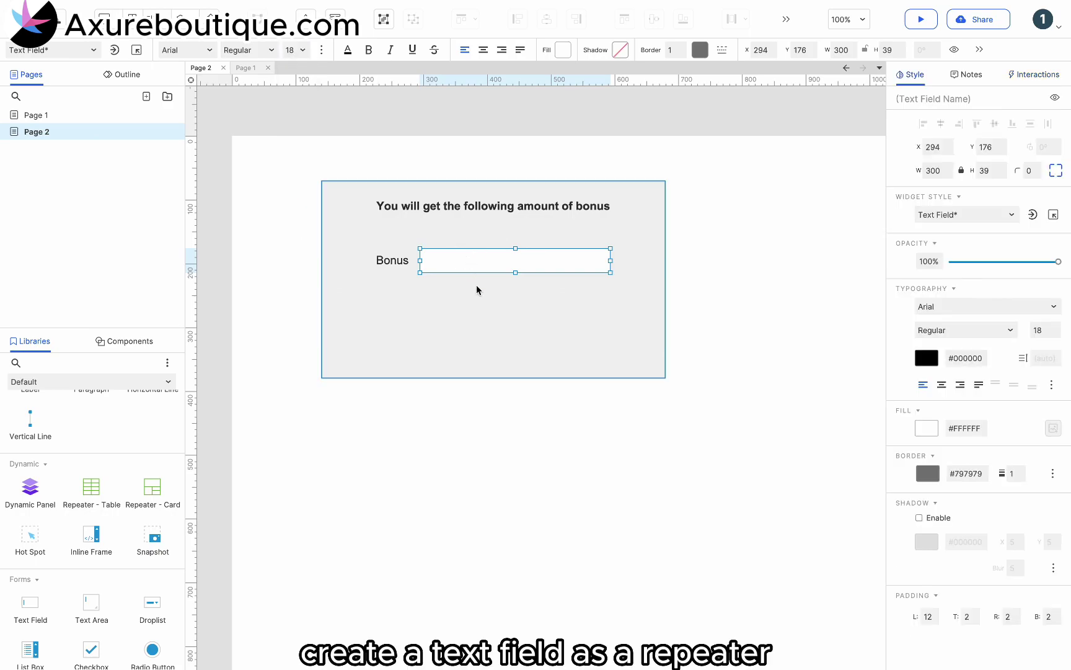
# Convert the text field into a repeater and add an ID column to its data.
pyautogui.rightClick(476, 260)
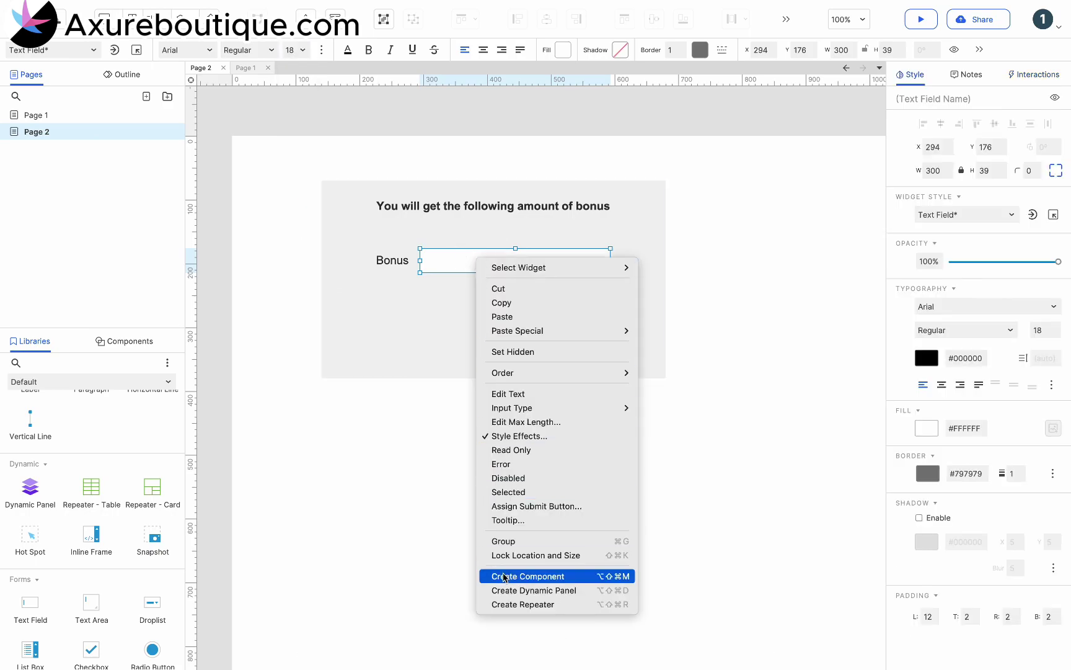
pyautogui.click(508, 603)
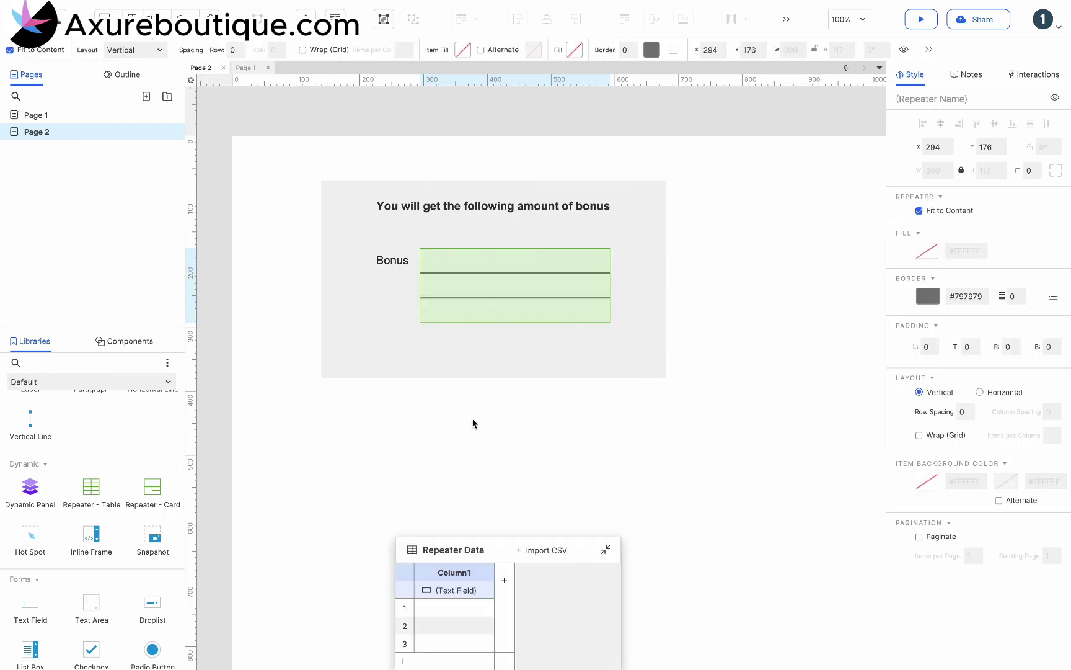
pyautogui.moveTo(465, 545); pyautogui.dragTo(489, 395)
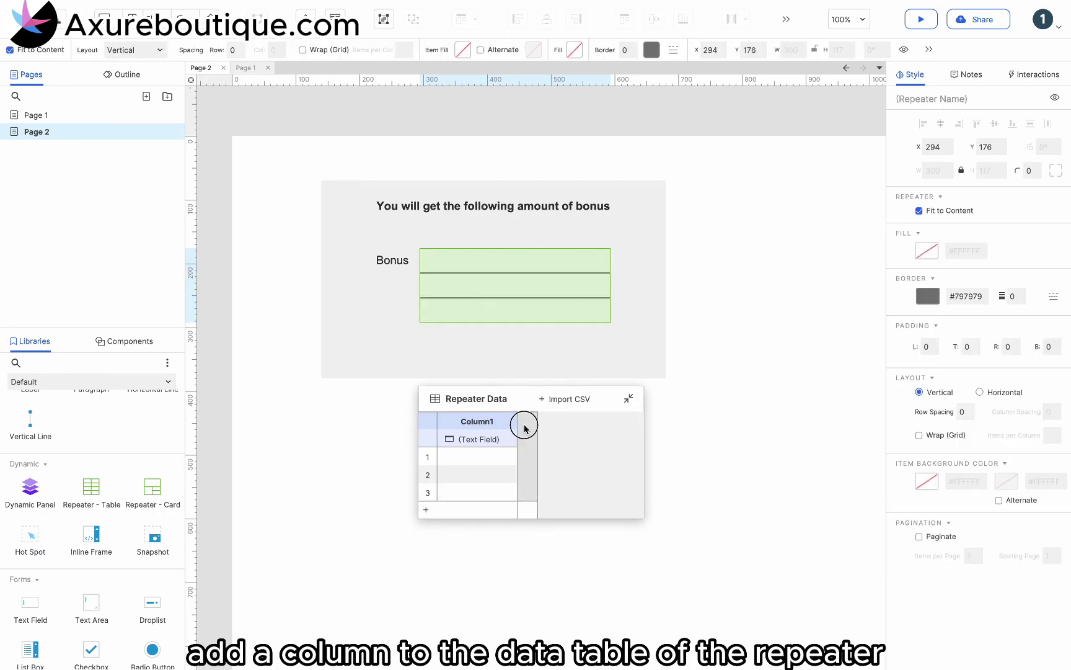
pyautogui.click(524, 427)
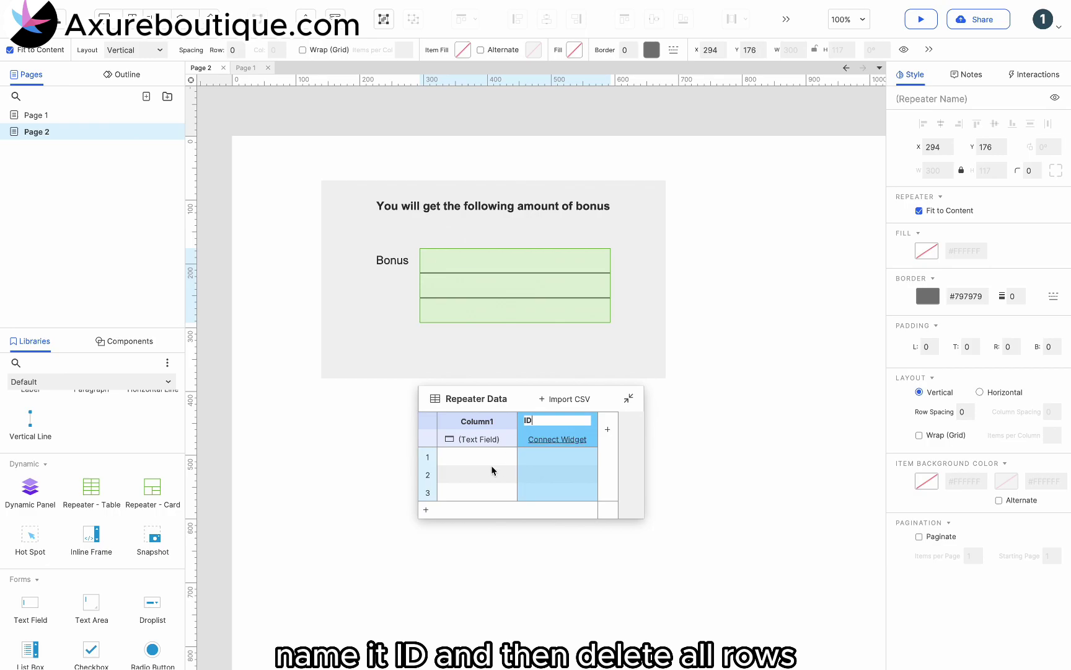
pyautogui.write('ID')
pyautogui.click(470, 440)
pyautogui.click(471, 436)
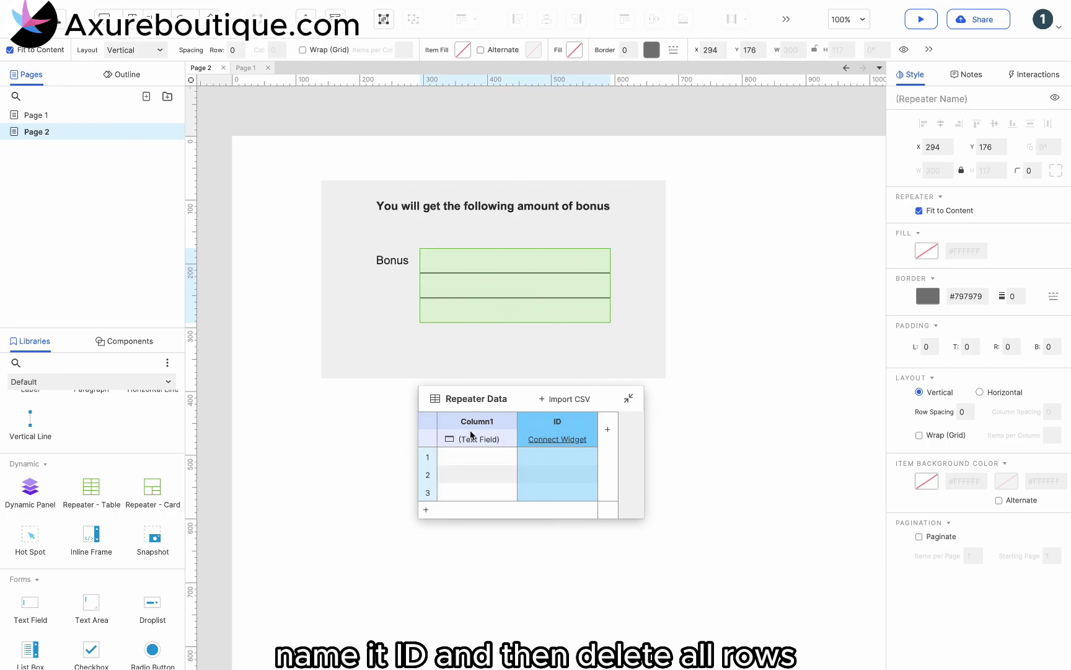
# Delete all the repeater's data rows and turn on pagination, selecting the items-per-page value.
pyautogui.moveTo(470, 493); pyautogui.dragTo(466, 467)
pyautogui.rightClick(466, 466)
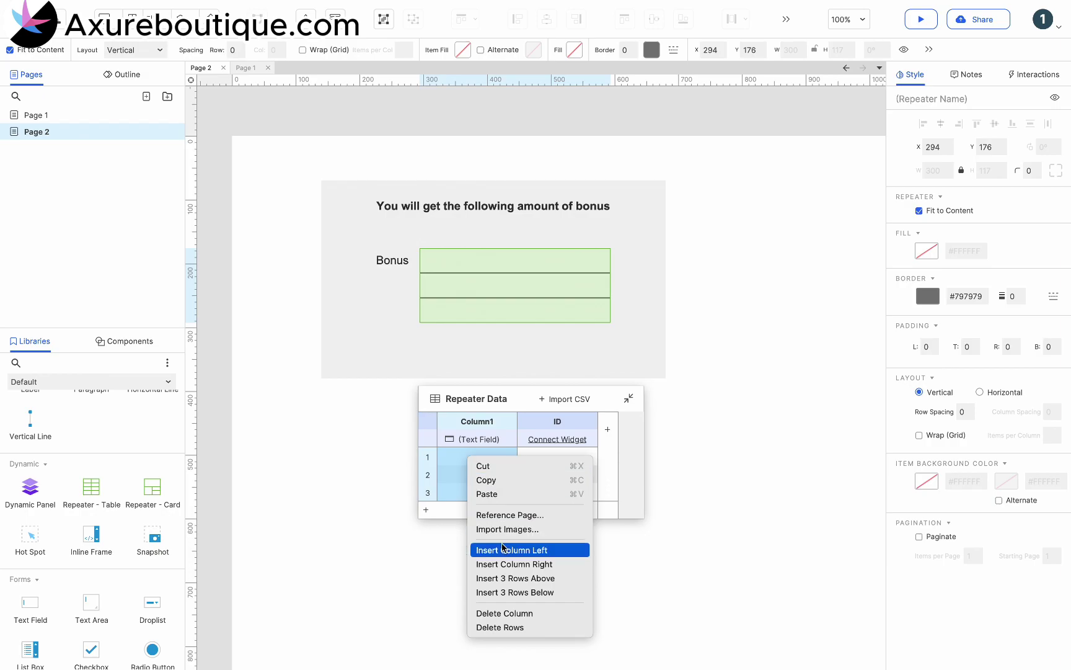
pyautogui.click(509, 627)
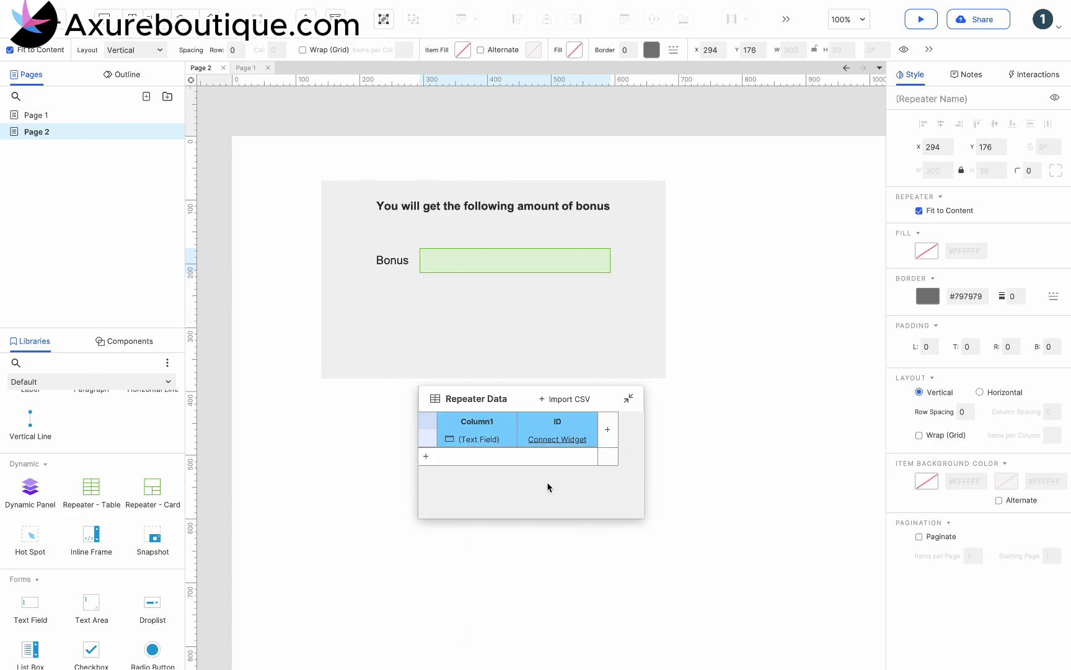
pyautogui.click(717, 374)
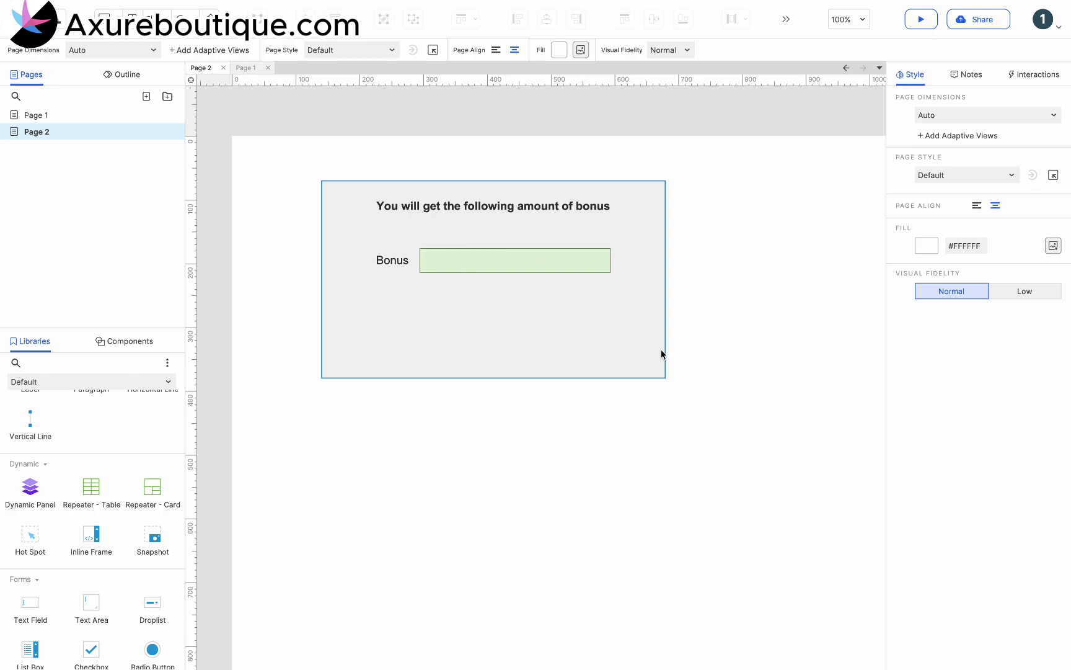
pyautogui.click(578, 266)
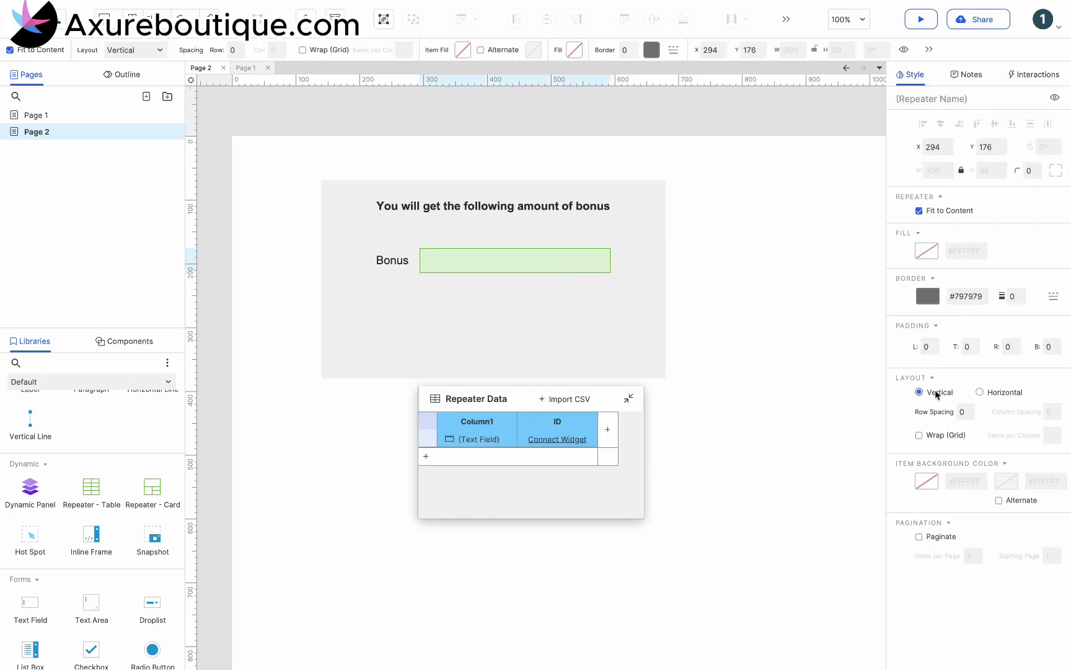
pyautogui.click(919, 536)
pyautogui.doubleClick(971, 555)
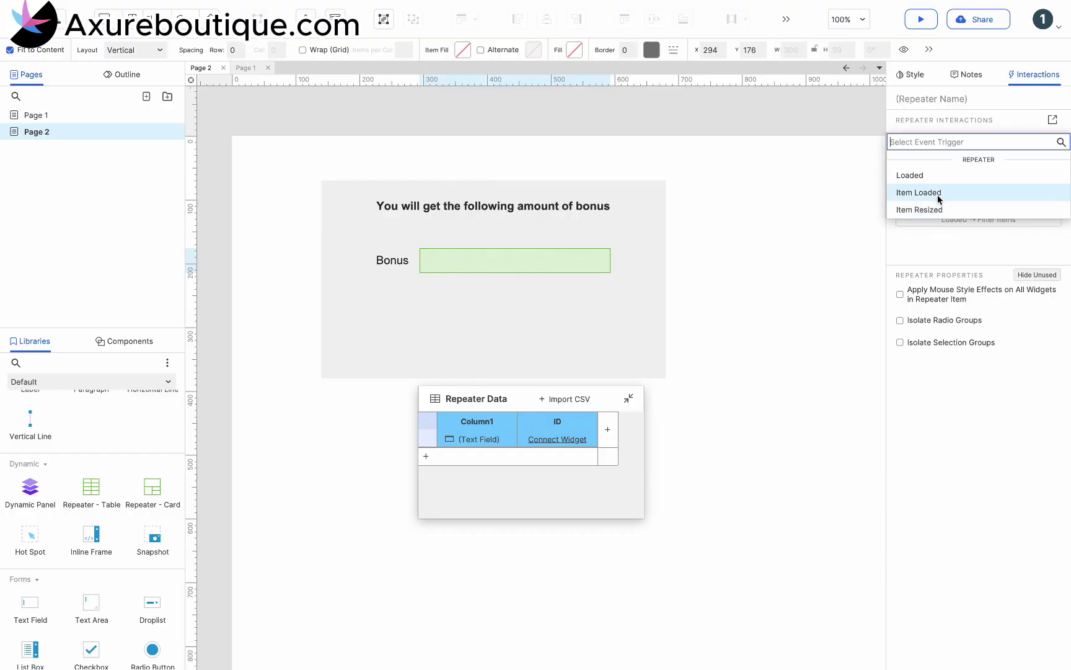
# Add a Loaded event that adds rows to this repeater with amounts $100, $200, $100 and $2500.
pyautogui.click(911, 175)
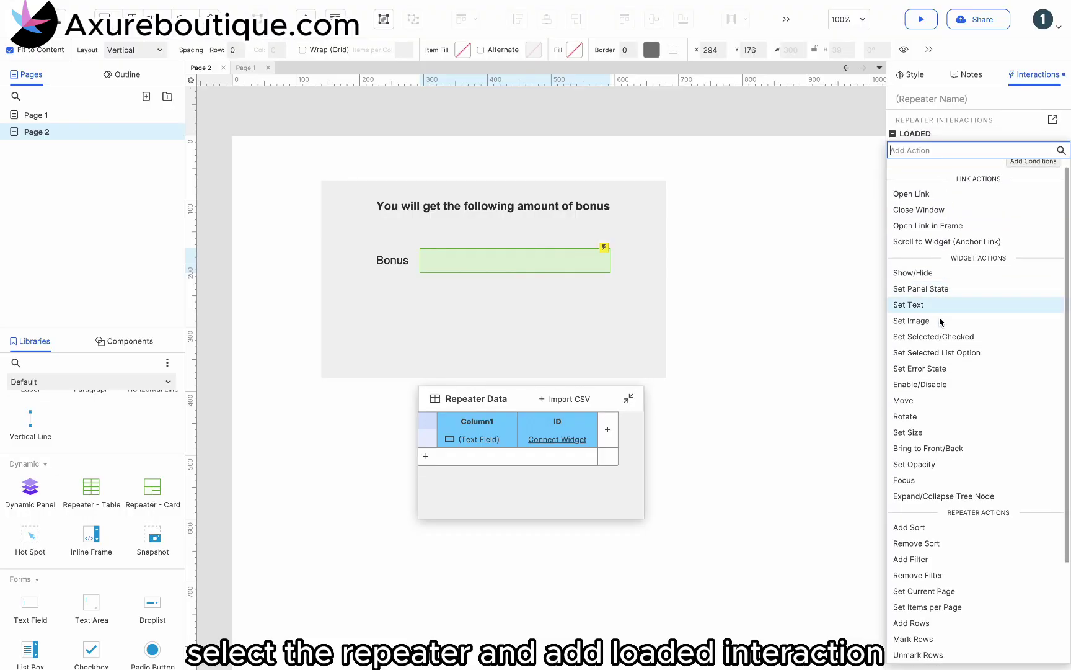
pyautogui.click(920, 623)
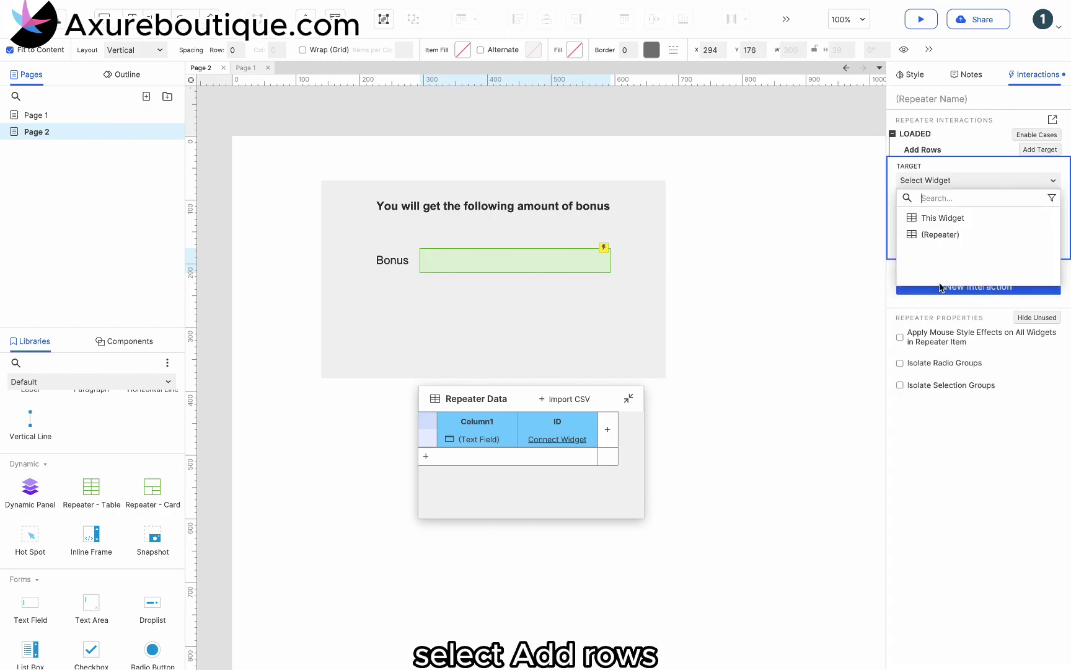
pyautogui.click(949, 220)
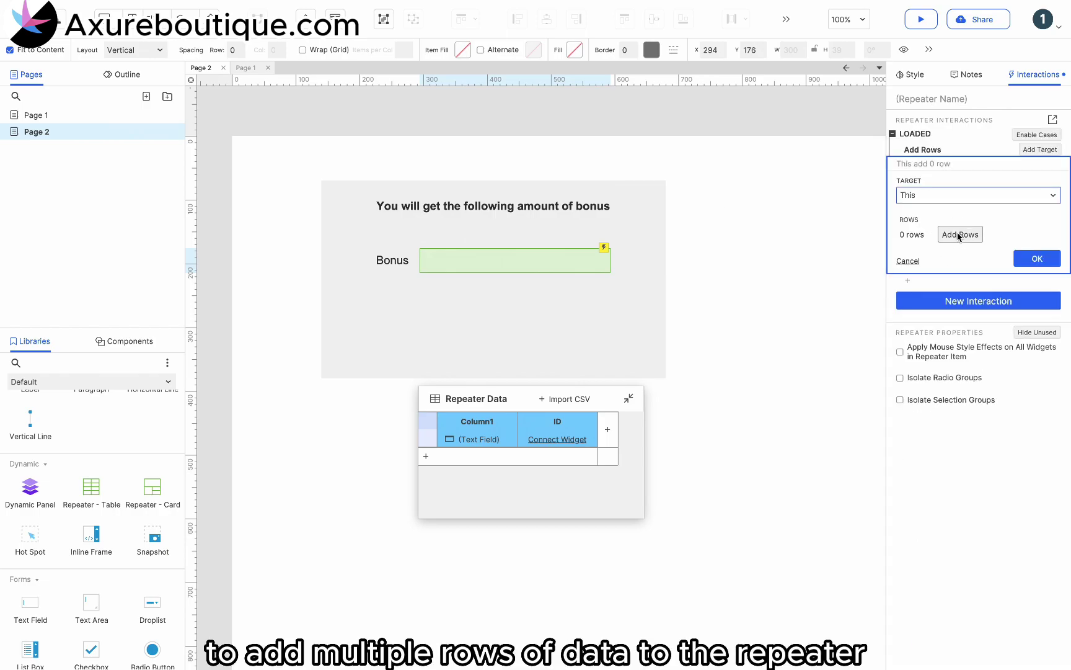
pyautogui.click(960, 234)
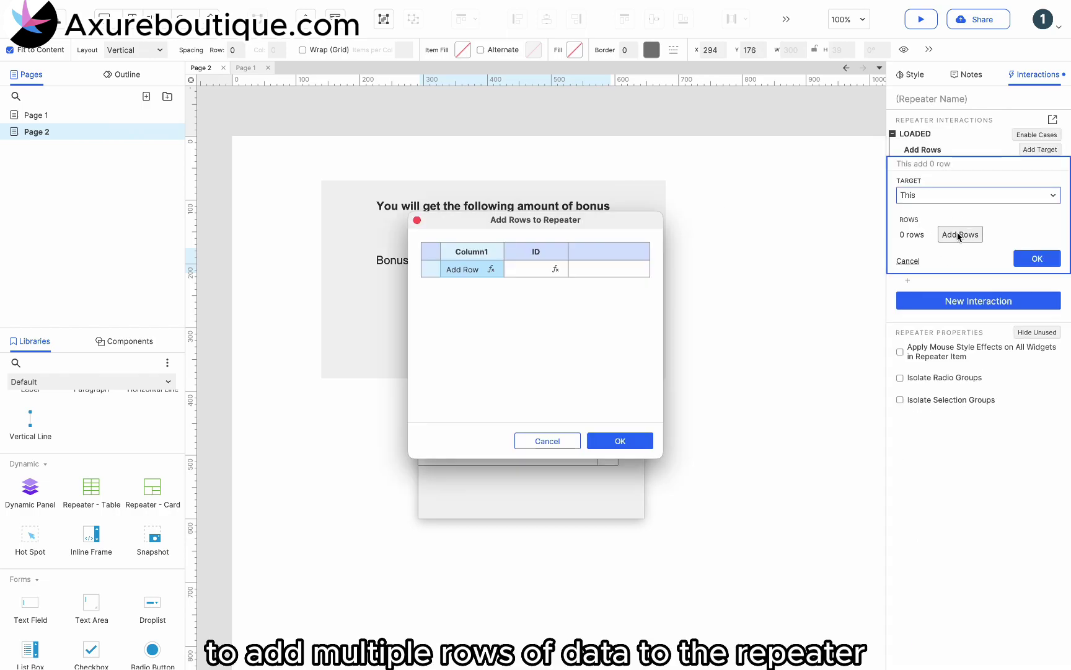
pyautogui.click(472, 269)
pyautogui.write('$100')
pyautogui.click(465, 285)
pyautogui.write('$200')
pyautogui.click(459, 304)
pyautogui.write('$100')
pyautogui.click(464, 321)
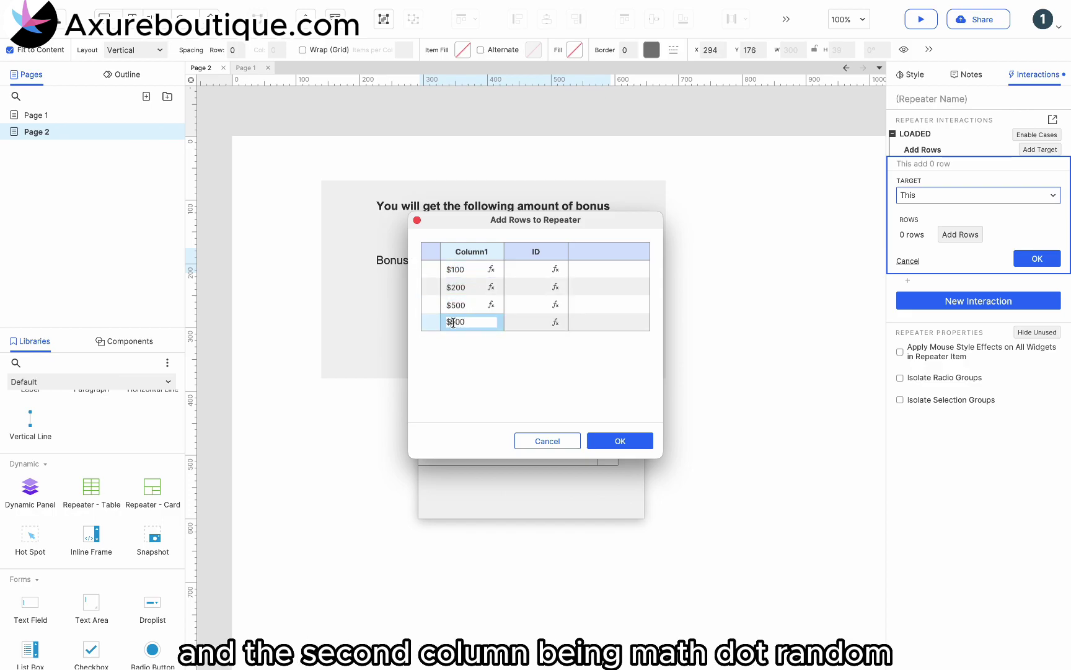
pyautogui.click(458, 340)
pyautogui.write('$2500')
pyautogui.click(460, 358)
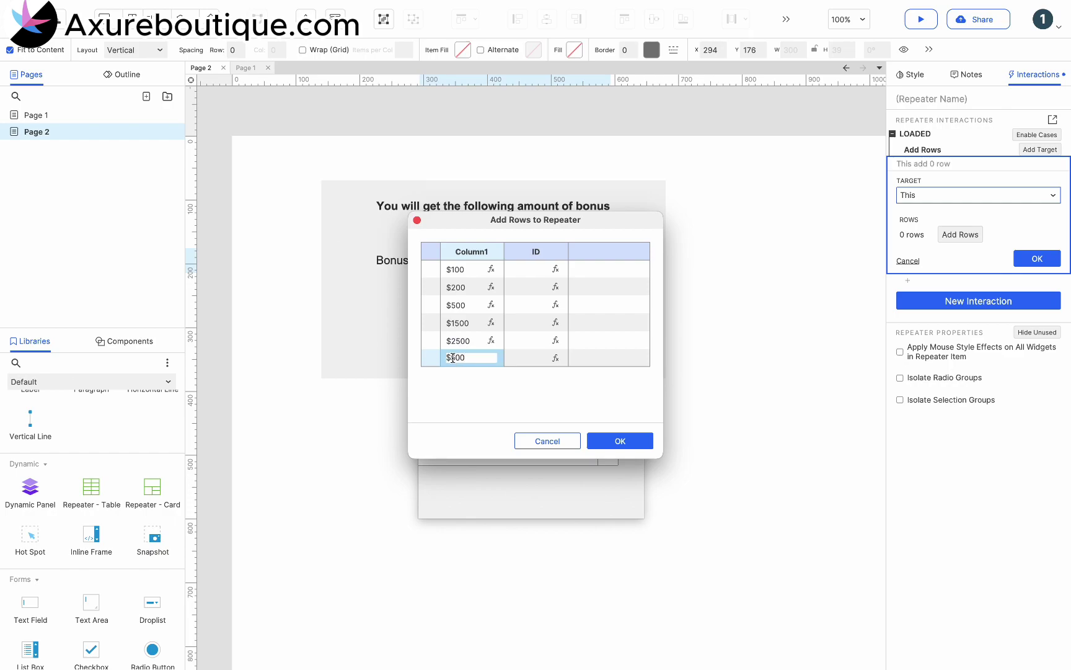
# Give the new rows a random-number ID and confirm the six-row Add Rows action.
pyautogui.click(555, 268)
pyautogui.click(403, 252)
pyautogui.click(372, 307)
pyautogui.click(716, 466)
pyautogui.click(619, 444)
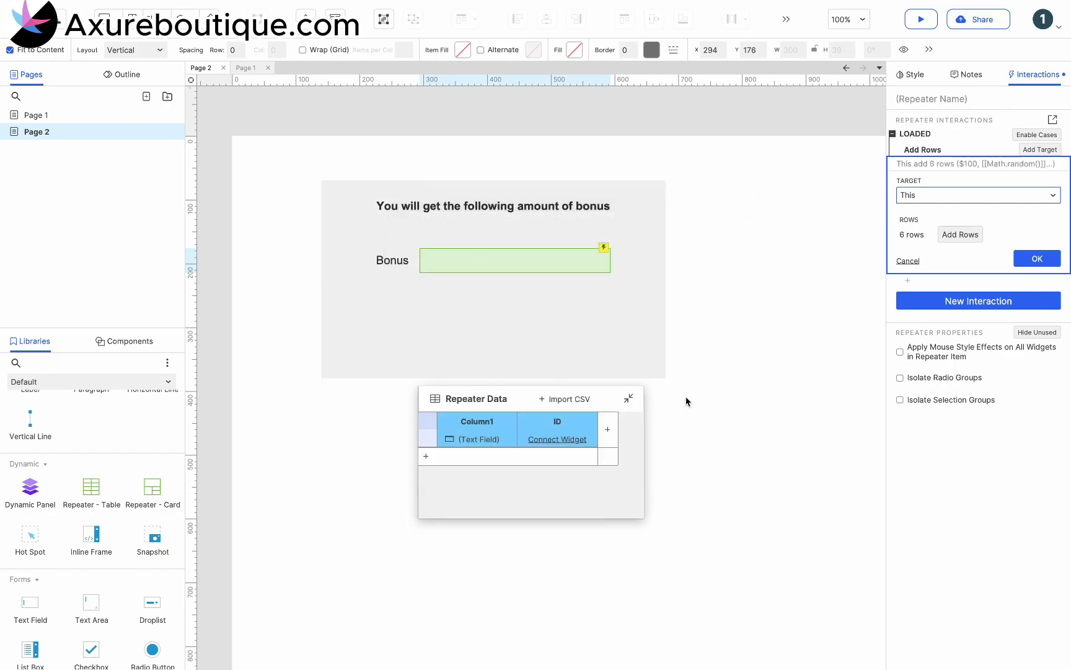
pyautogui.click(1054, 254)
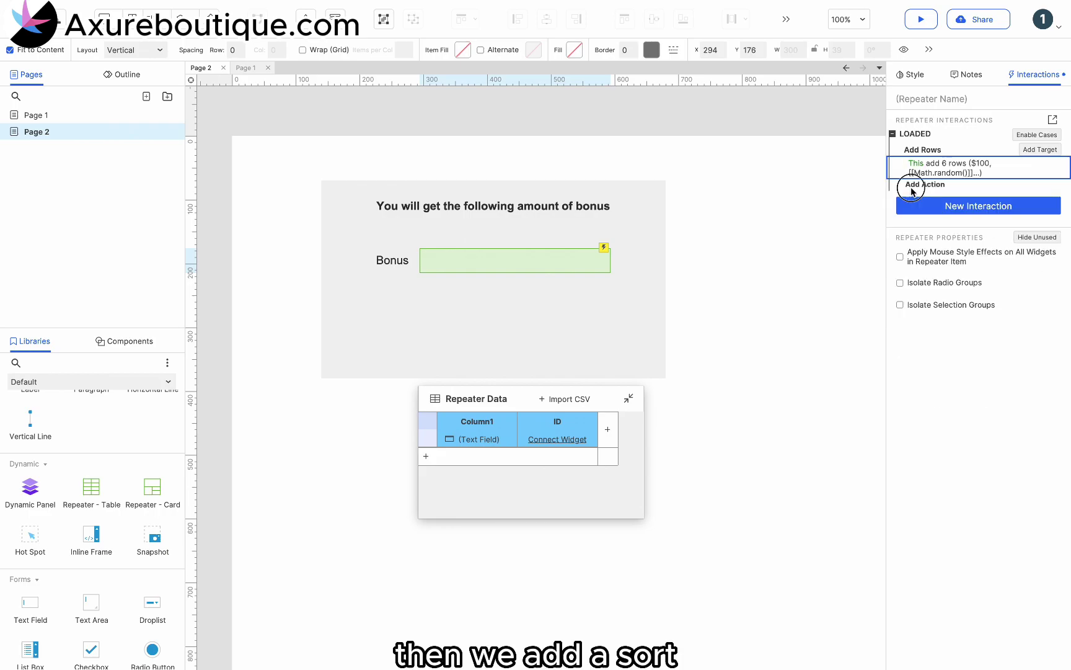
# Add a Sort action on this repeater ordering Column1 numerically ascending.
pyautogui.click(911, 187)
pyautogui.scroll(-2, 952, 377)
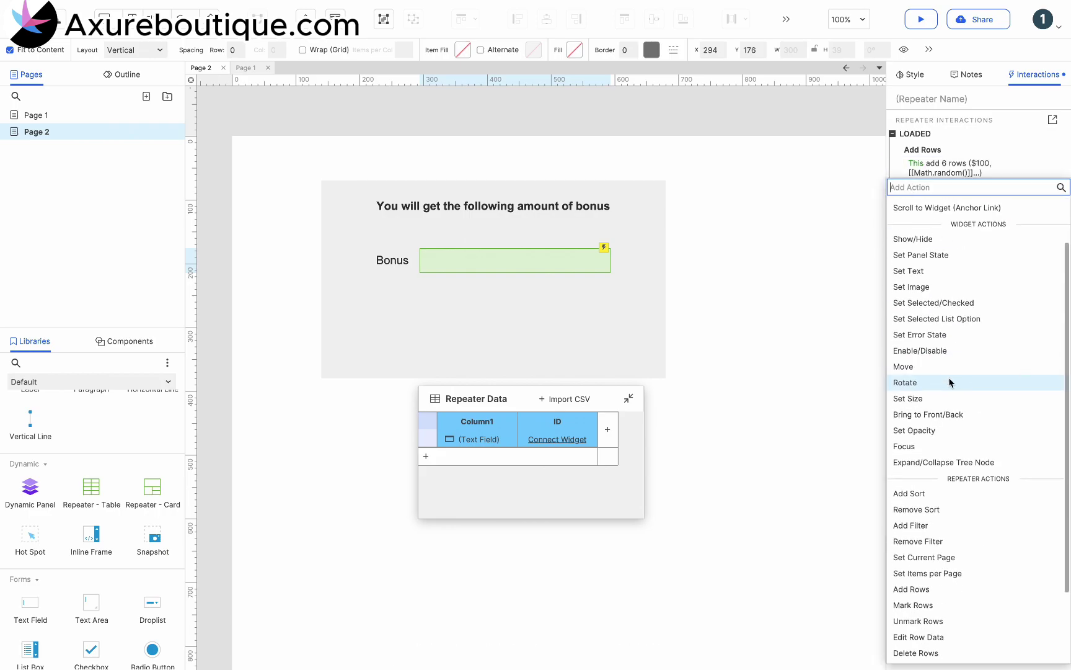
pyautogui.click(916, 494)
pyautogui.click(933, 273)
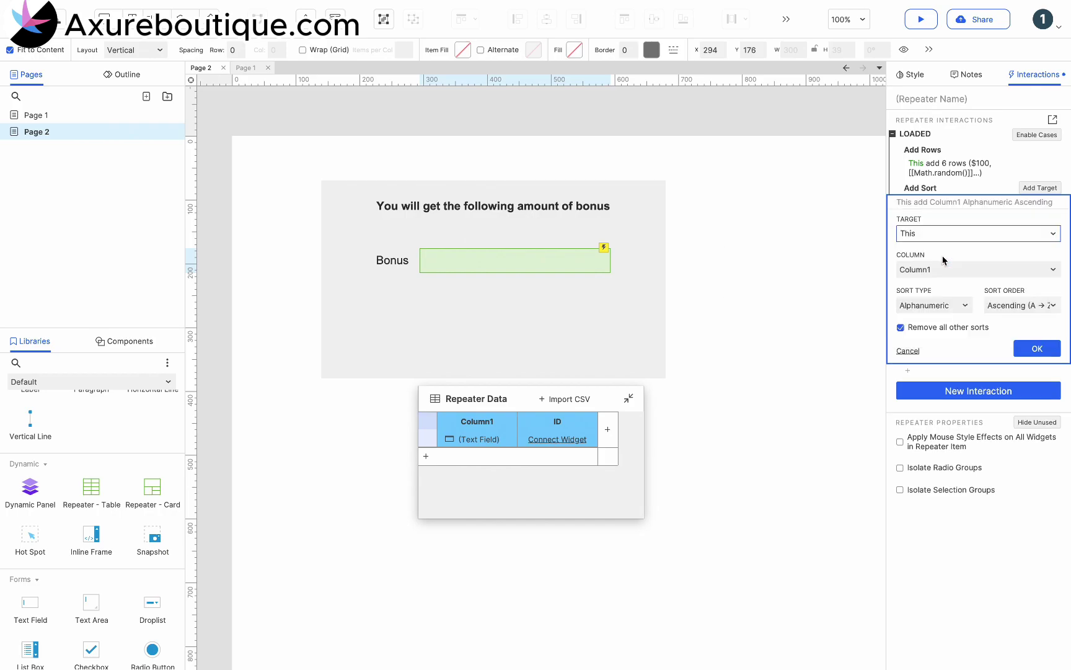
pyautogui.click(928, 305)
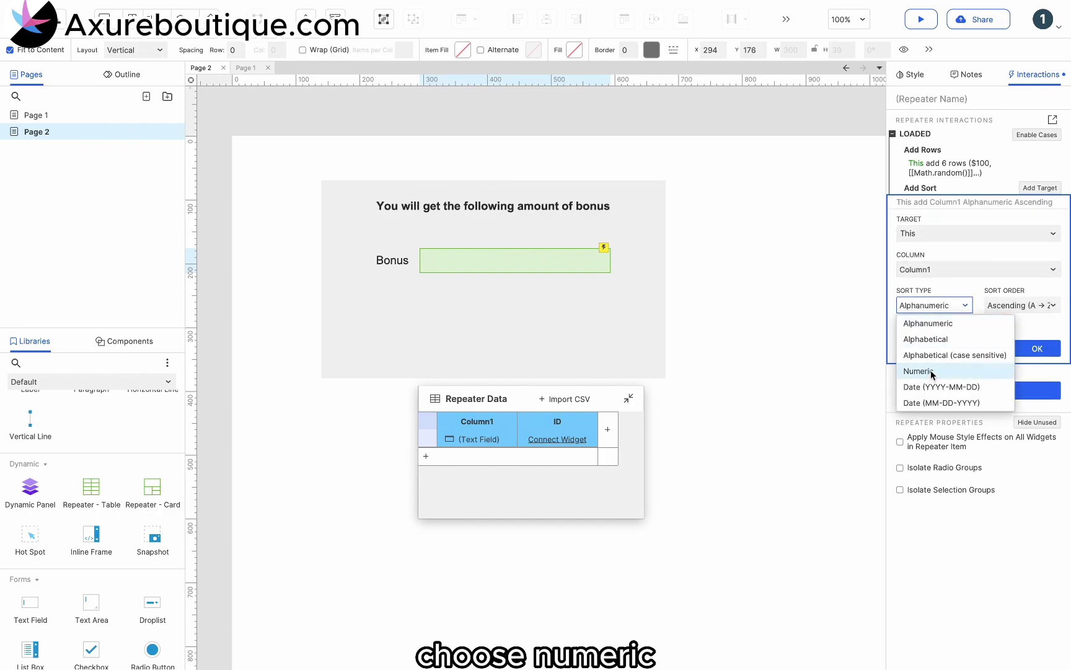
pyautogui.click(930, 372)
pyautogui.click(1036, 349)
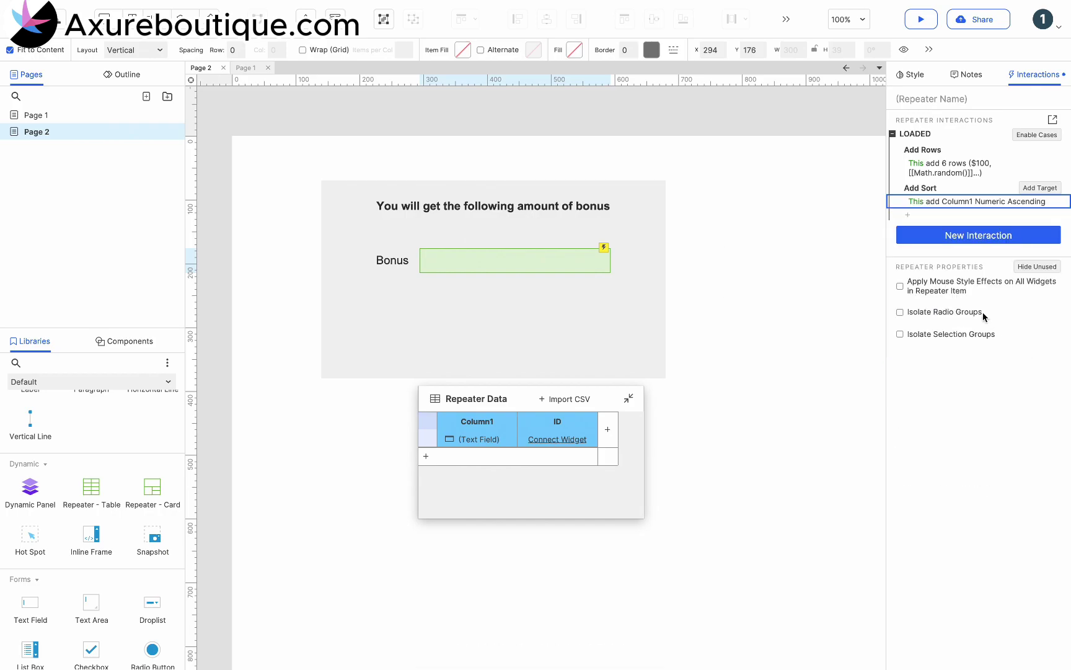
# Add a primary 'Start' button below the Bonus field with font size 18, narrowed to 110 px wide.
pyautogui.click(763, 334)
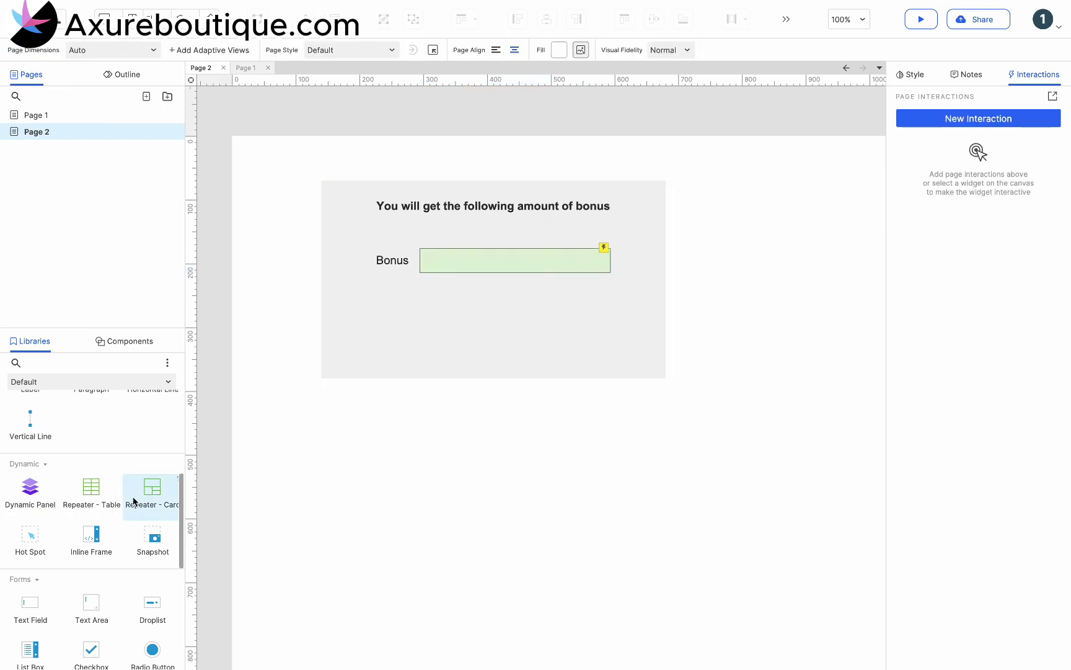
pyautogui.scroll(2, 135, 504)
pyautogui.scroll(1, 133, 501)
pyautogui.moveTo(91, 451); pyautogui.dragTo(448, 297)
pyautogui.doubleClick(487, 310)
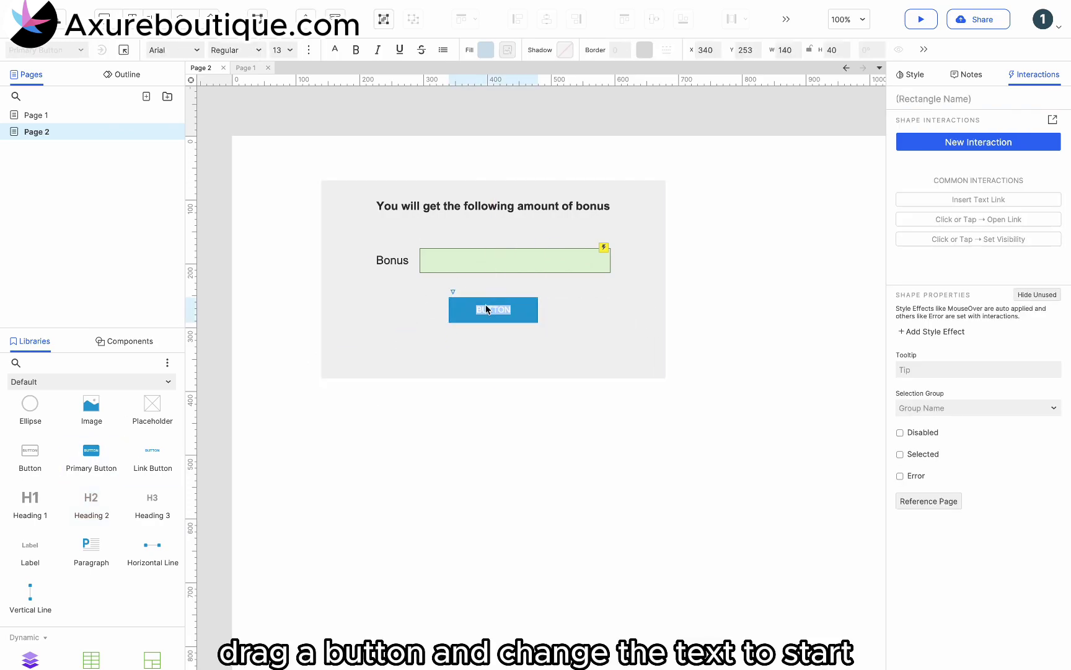
pyautogui.write('Start')
pyautogui.press('Escape')
pyautogui.click(284, 49)
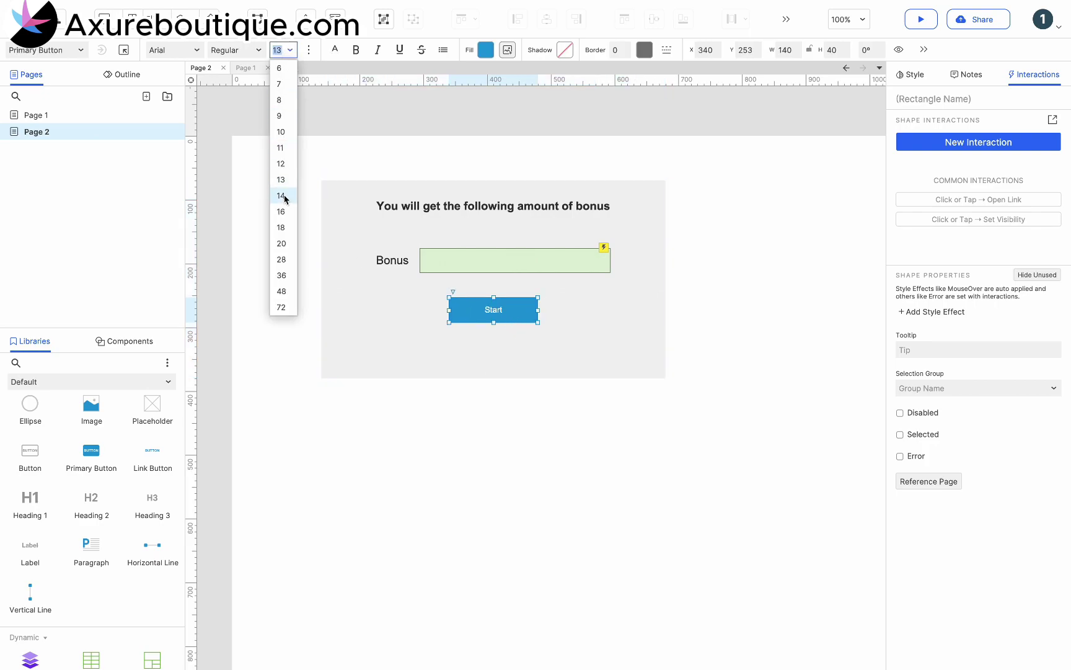
pyautogui.click(284, 203)
pyautogui.moveTo(535, 315)
pyautogui.mouseDown()
pyautogui.moveTo(505, 310)
pyautogui.moveTo(524, 314)
pyautogui.mouseUp()
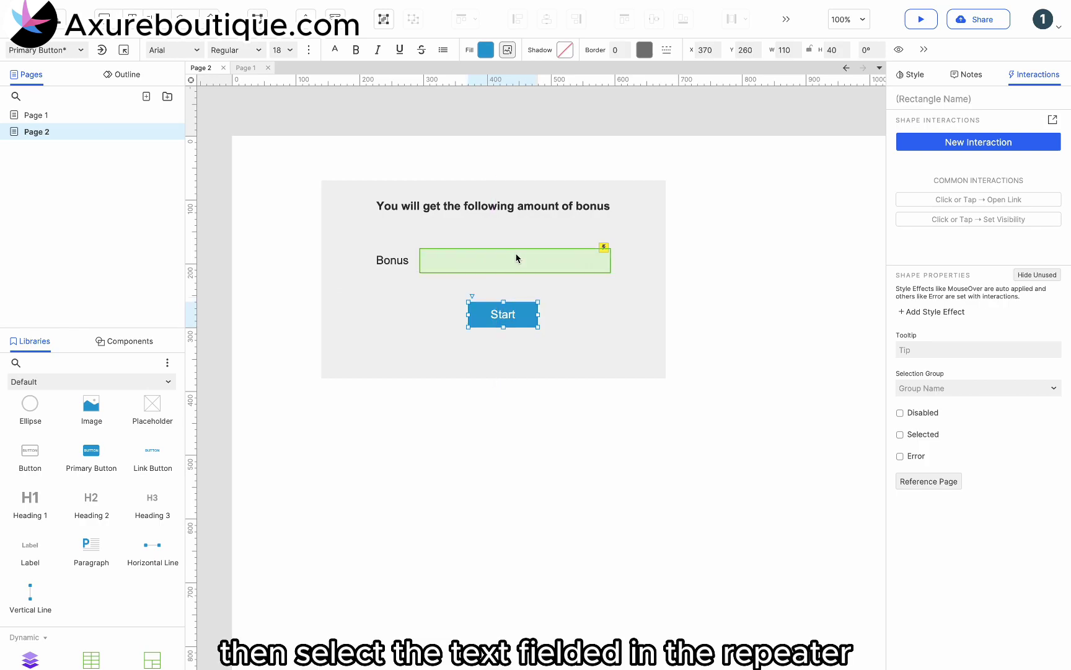
# Give the repeater's text field a Text Changed event and open Case 1's condition builder.
pyautogui.doubleClick(512, 259)
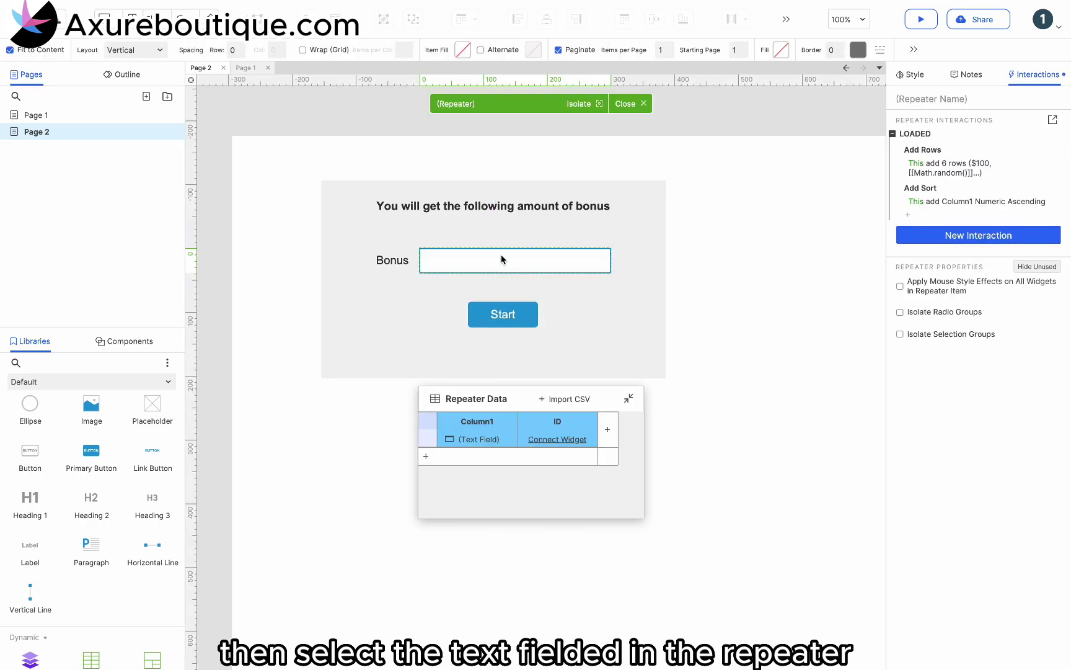
pyautogui.click(503, 259)
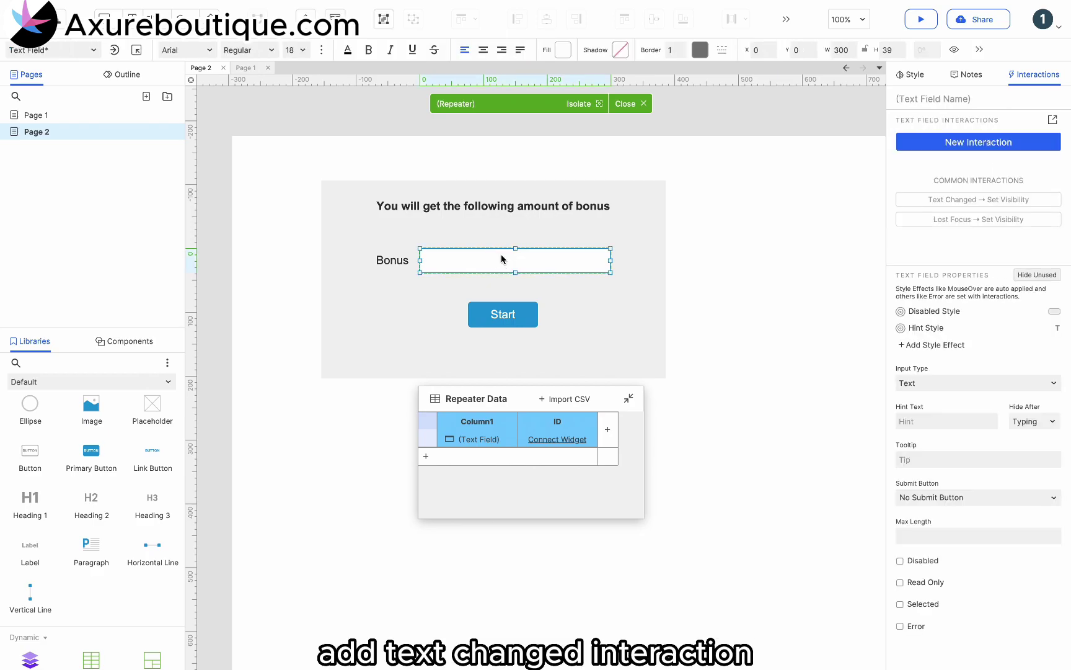
pyautogui.click(933, 142)
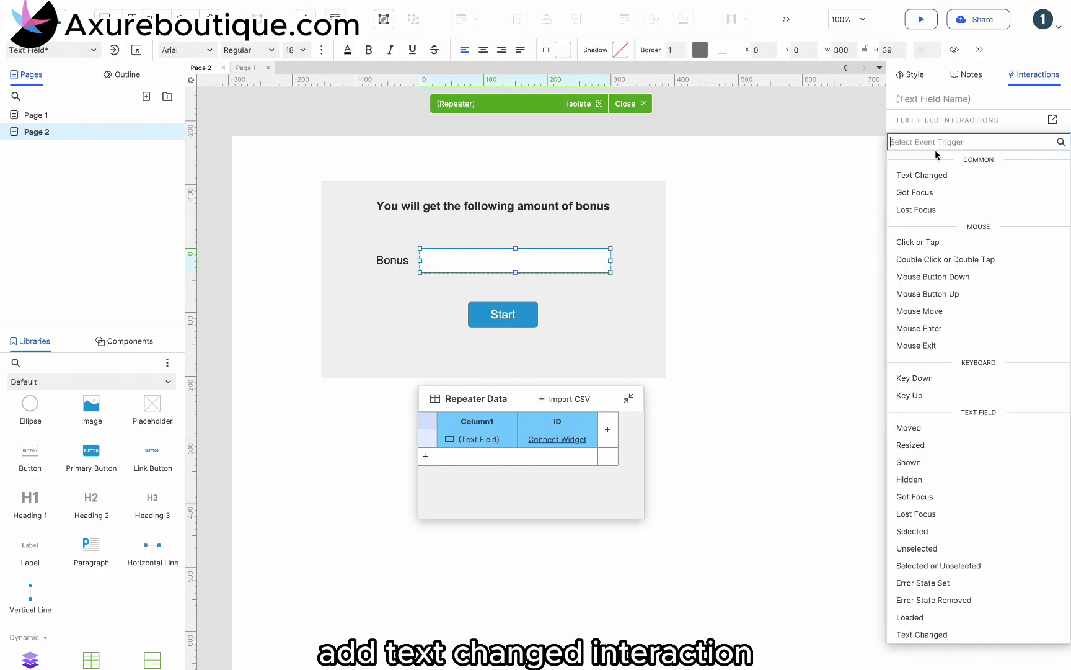
pyautogui.click(923, 634)
pyautogui.click(1019, 133)
pyautogui.click(1040, 135)
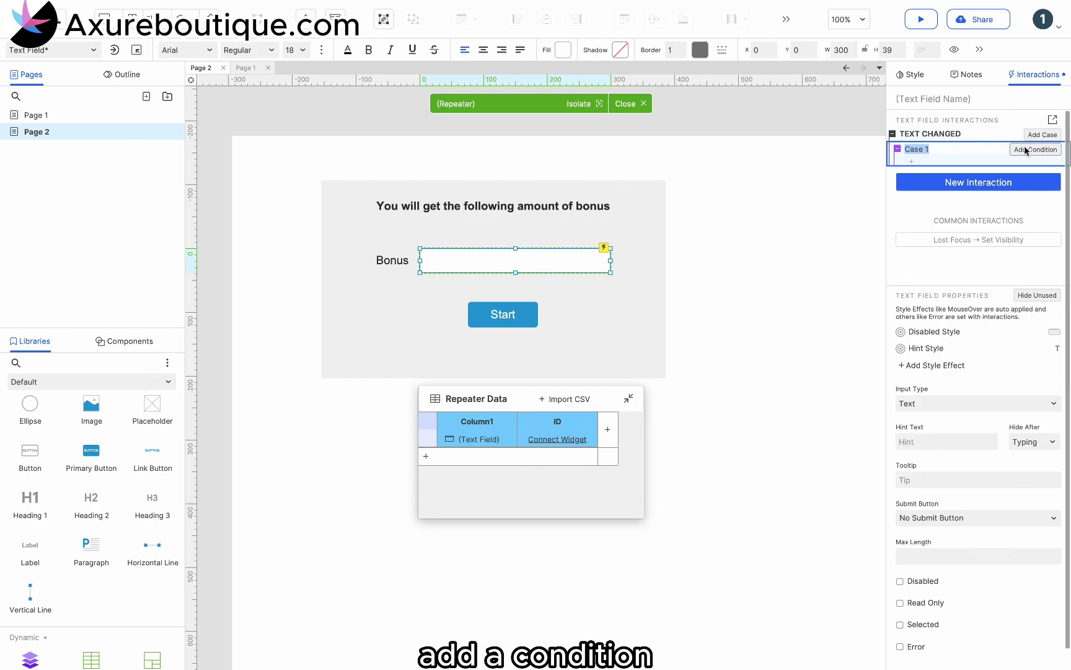
pyautogui.click(1033, 149)
# Add a text-value condition whose first value is the repeater's pageIndex.
pyautogui.click(323, 270)
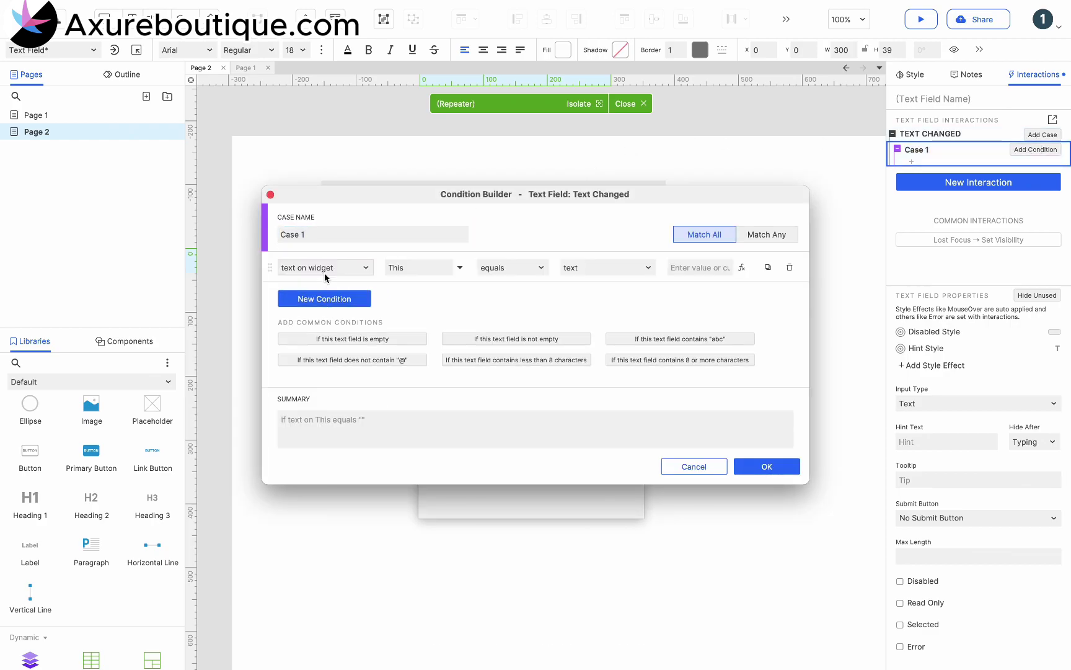
pyautogui.click(326, 269)
pyautogui.click(323, 286)
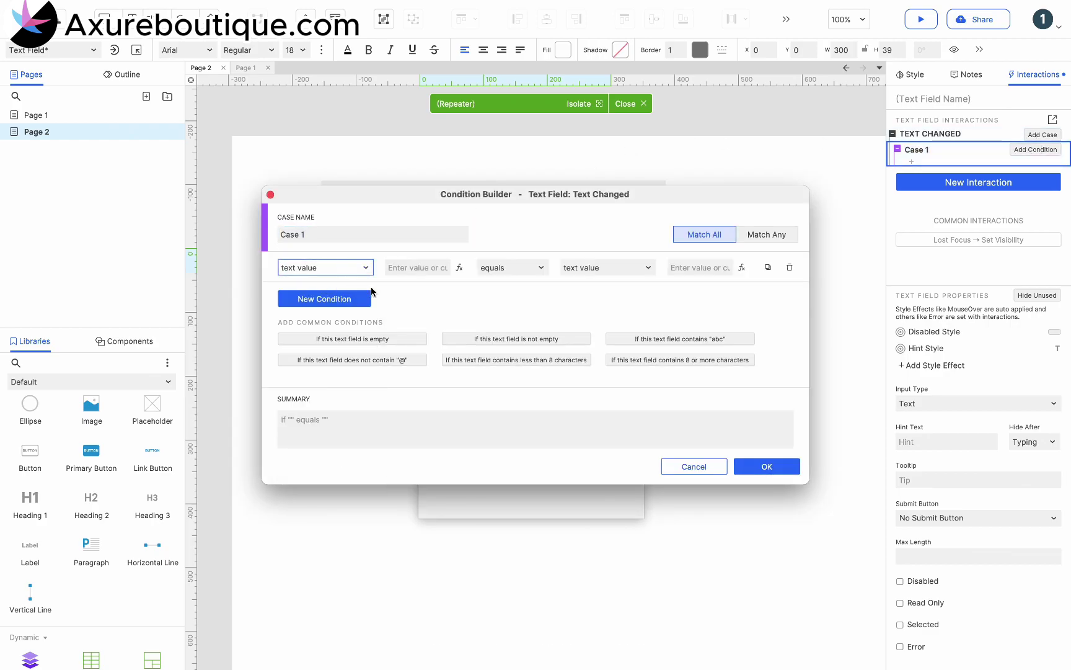
pyautogui.click(459, 267)
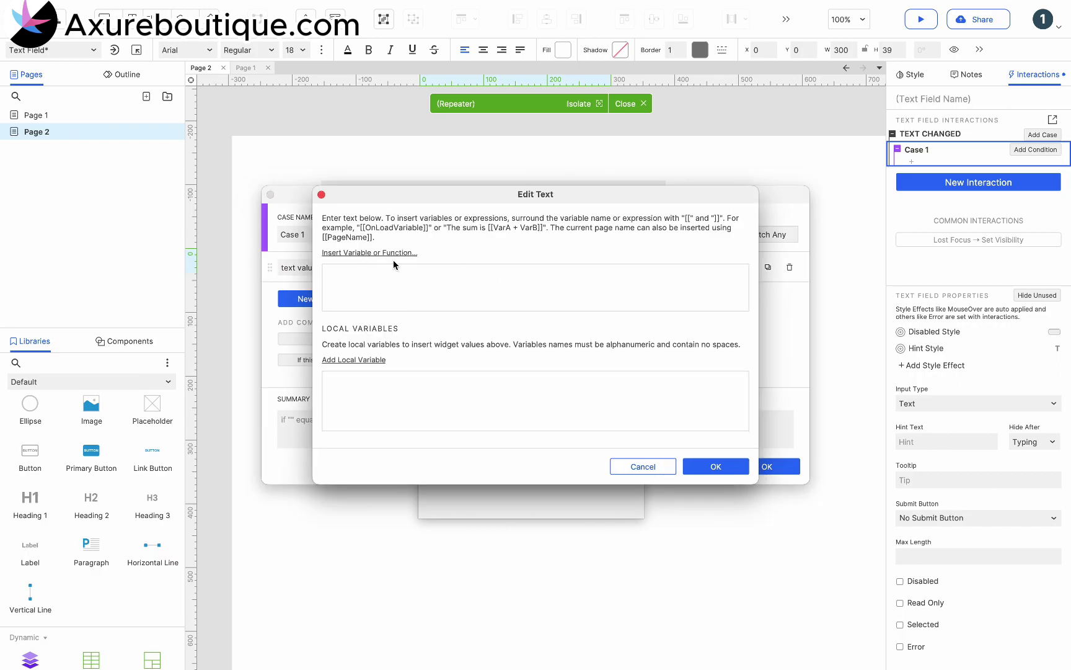
pyautogui.click(395, 254)
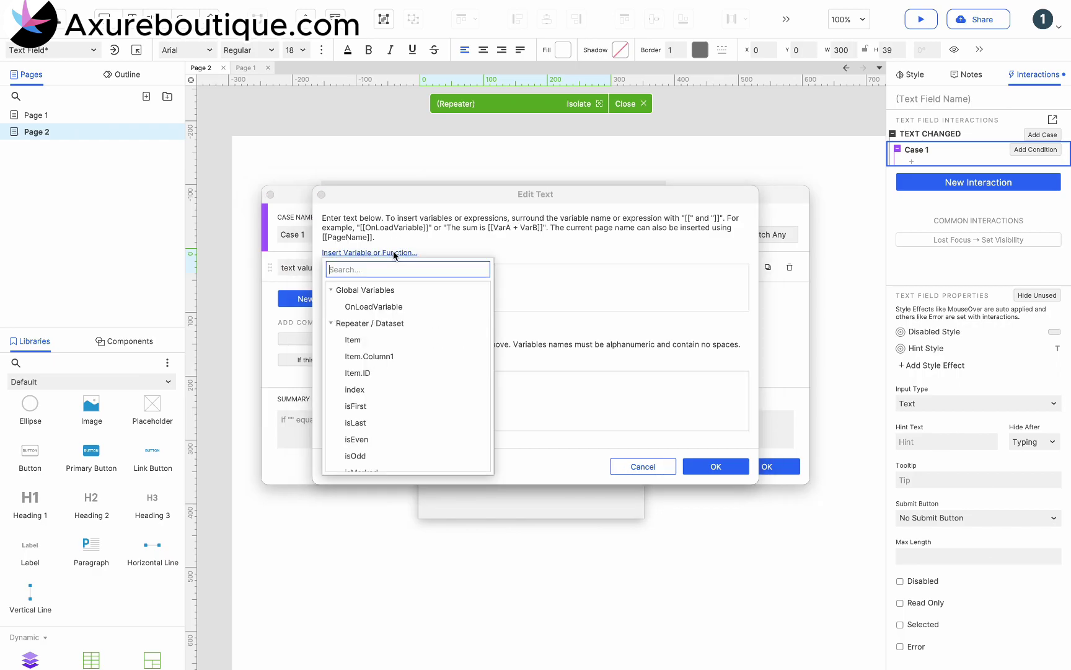
pyautogui.write('in')
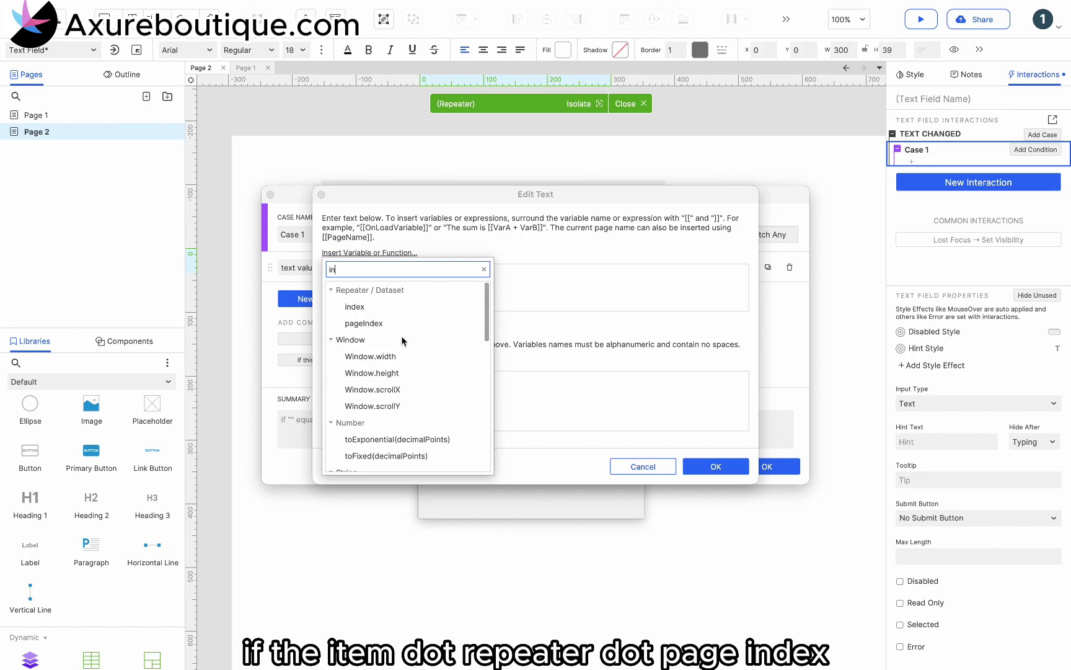
pyautogui.click(395, 325)
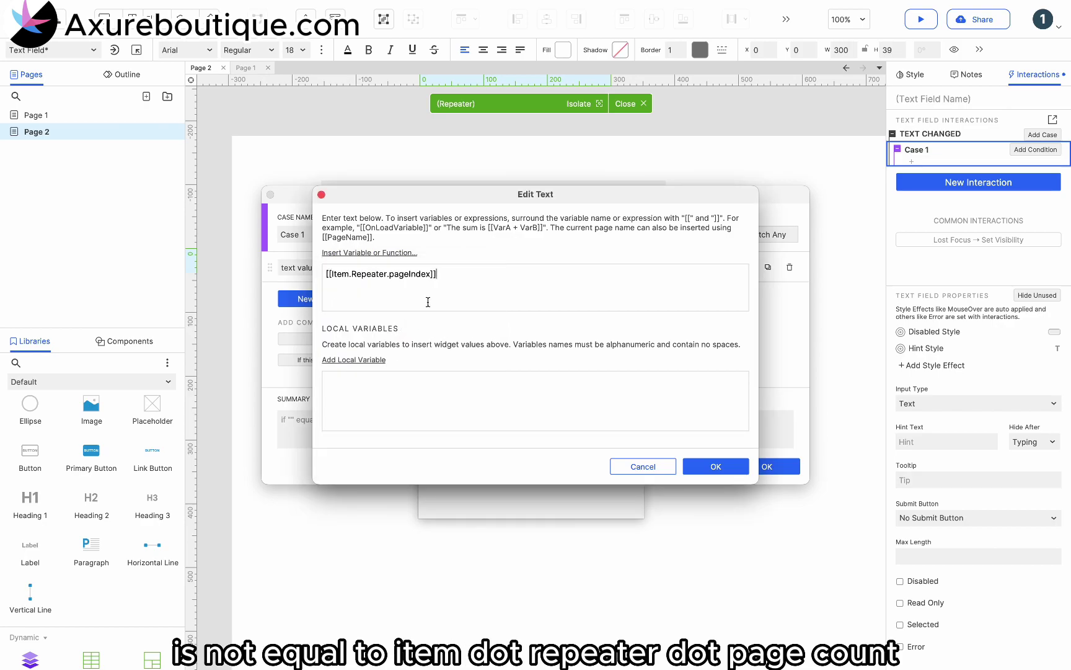
pyautogui.click(698, 466)
# Make the condition require pageIndex does not equal pageCount.
pyautogui.click(508, 272)
pyautogui.click(527, 304)
pyautogui.click(742, 267)
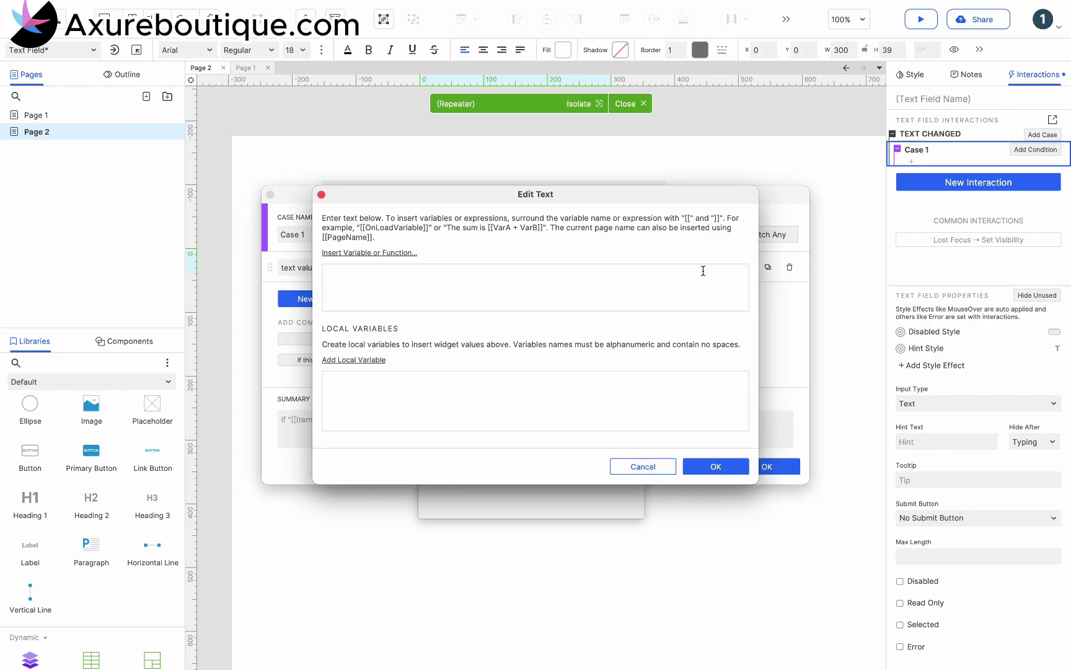
pyautogui.click(369, 252)
pyautogui.write('page')
pyautogui.click(364, 307)
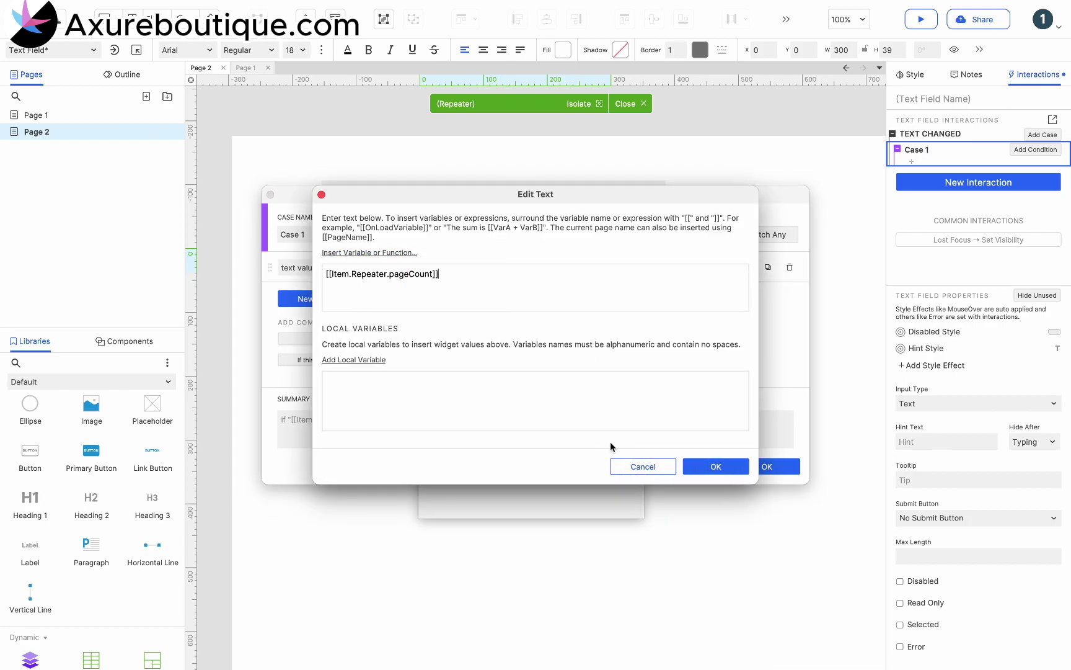
pyautogui.click(700, 467)
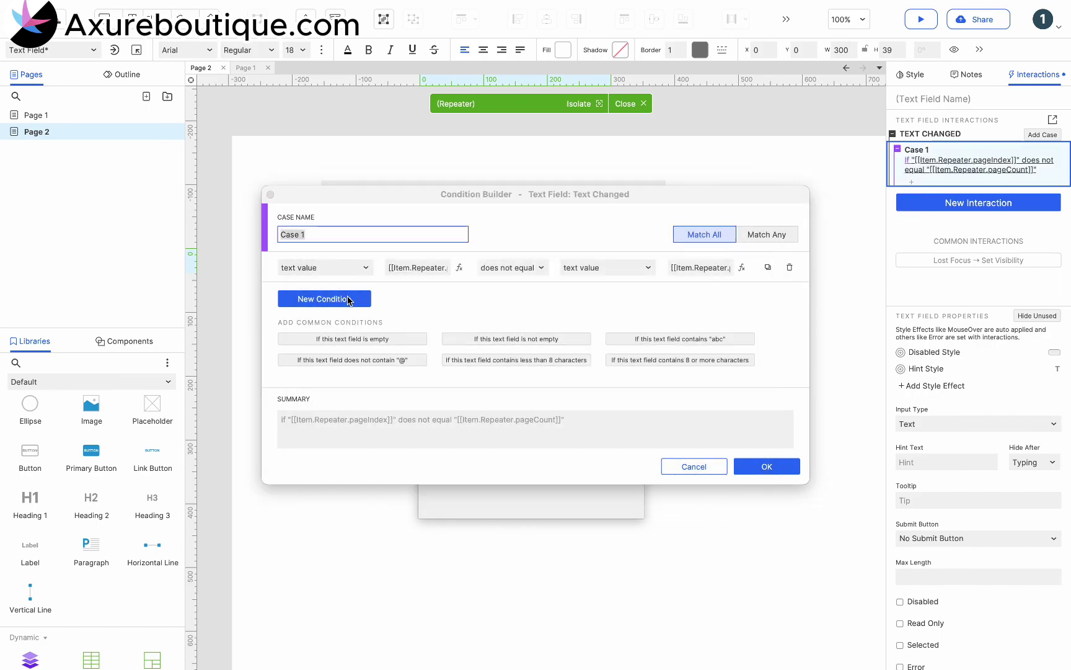
# Add a second condition comparing the value of OnLoadVariable.
pyautogui.click(350, 302)
pyautogui.click(313, 300)
pyautogui.click(320, 329)
pyautogui.click(727, 297)
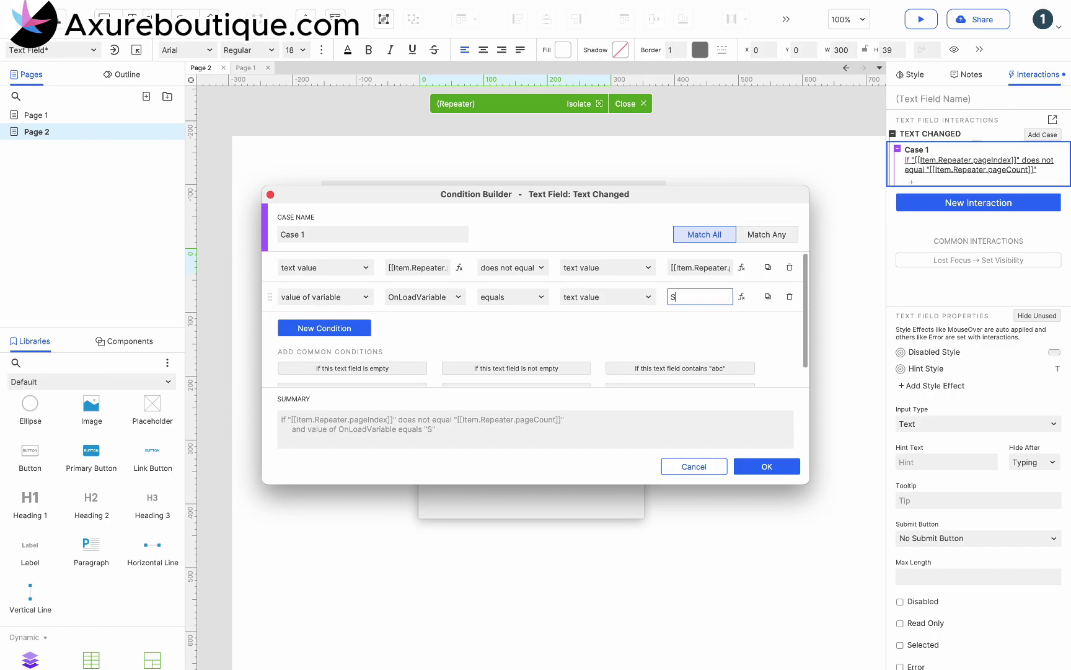
# Require OnLoadVariable to equal 'Start' and add a Set Current Page to Next action on the repeater.
pyautogui.write('Start')
pyautogui.click(766, 466)
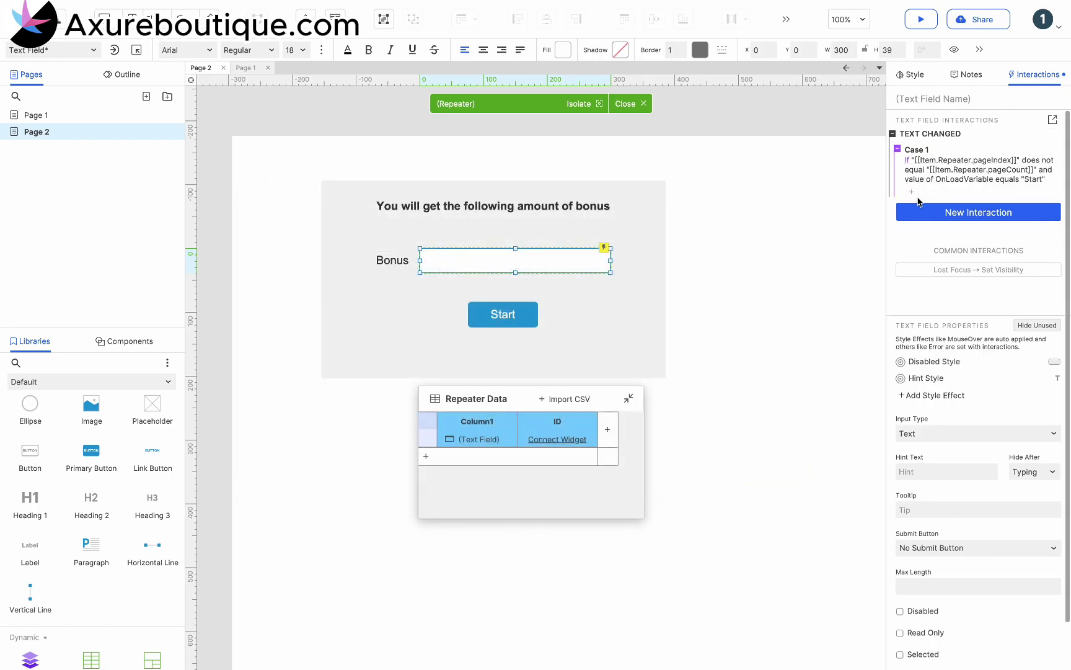
pyautogui.click(913, 190)
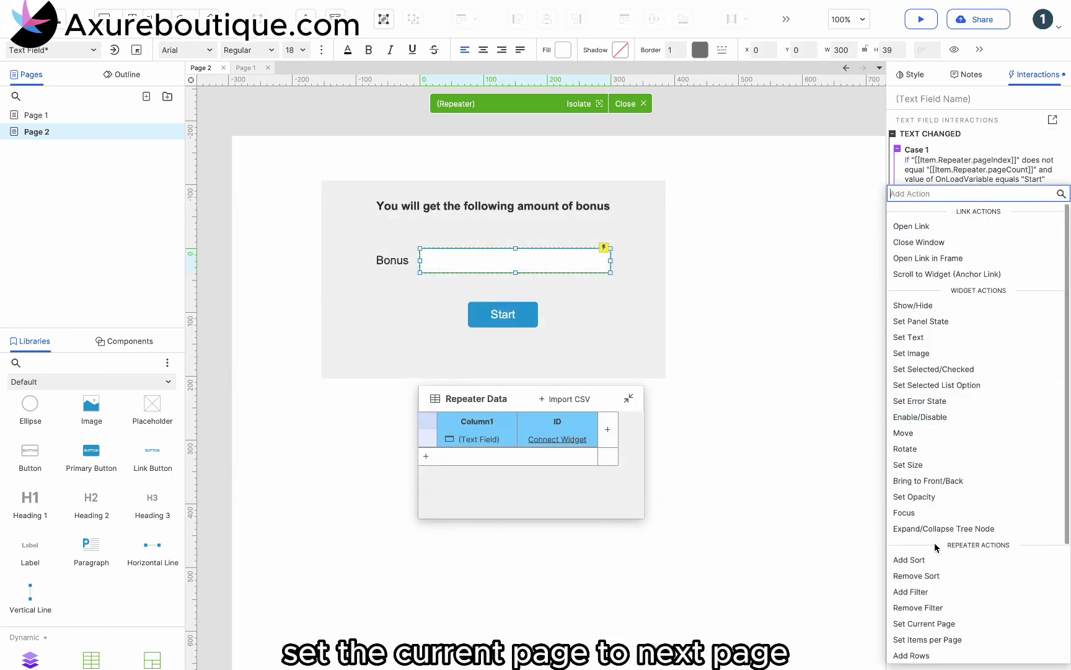
pyautogui.scroll(-1, 936, 545)
pyautogui.click(936, 609)
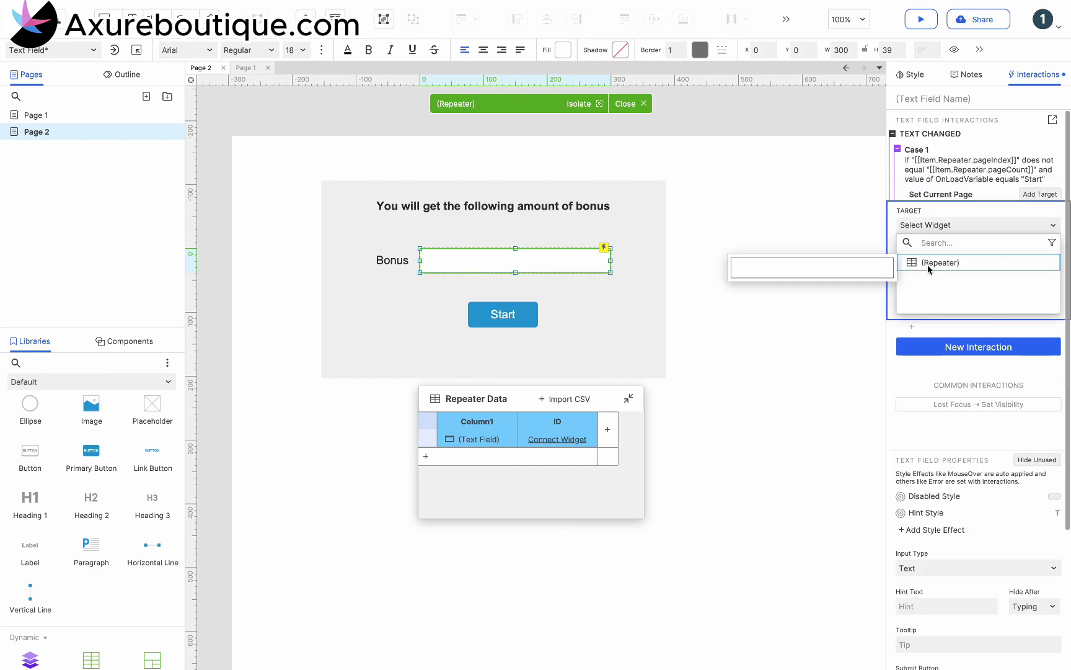
pyautogui.click(930, 266)
pyautogui.click(937, 275)
pyautogui.click(936, 323)
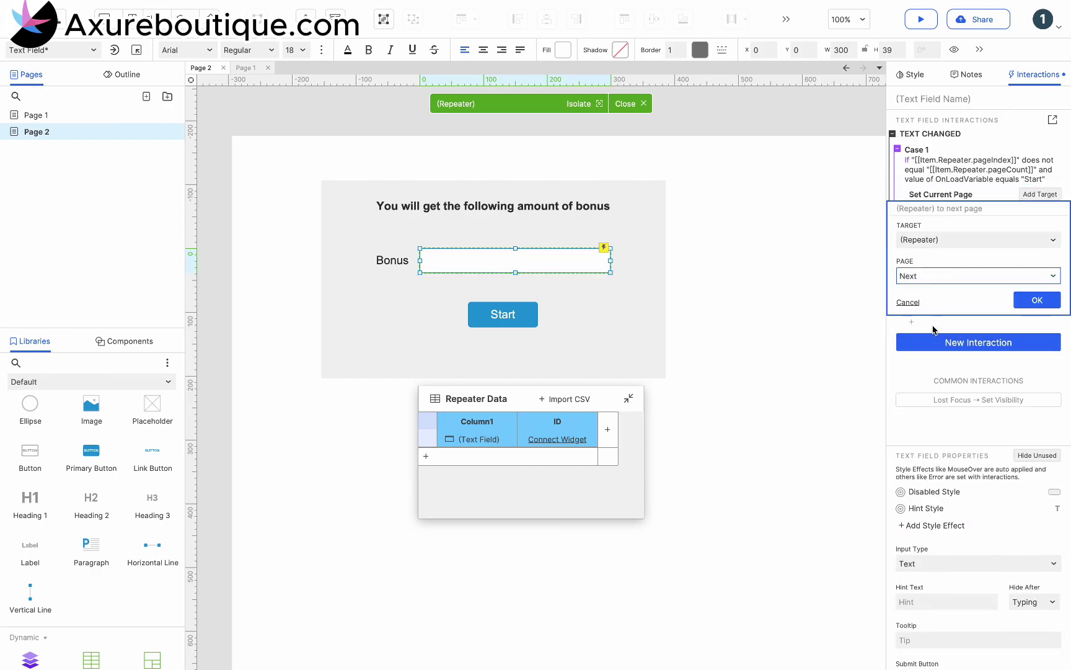
pyautogui.click(1047, 299)
# Add a 100 ms Wait action and move it before the page change.
pyautogui.click(921, 216)
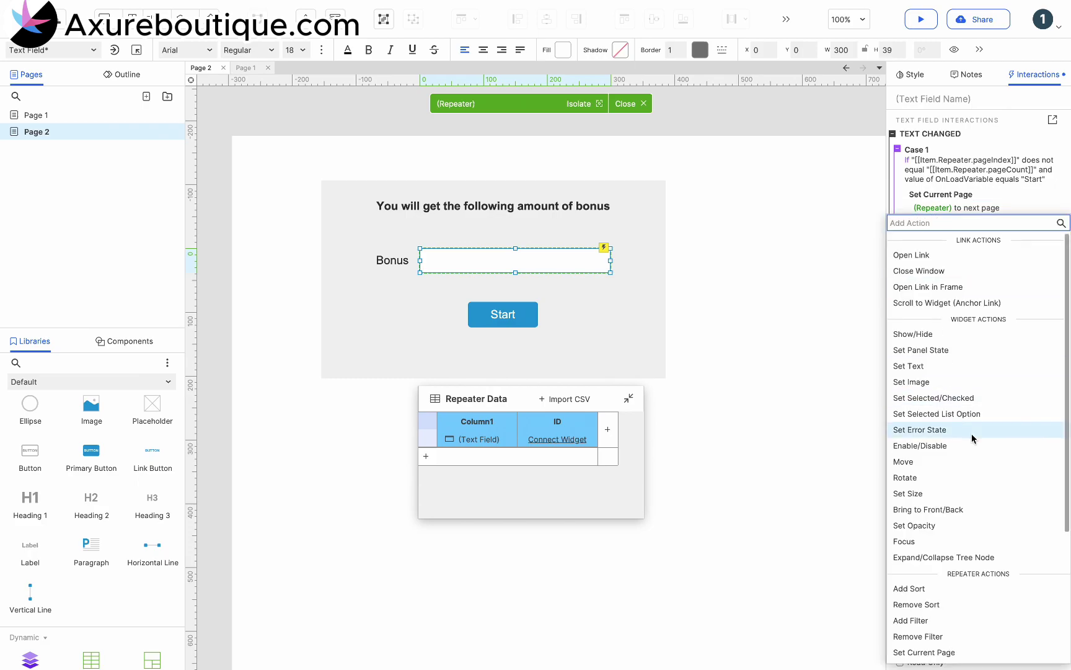
pyautogui.scroll(-5, 955, 534)
pyautogui.click(928, 623)
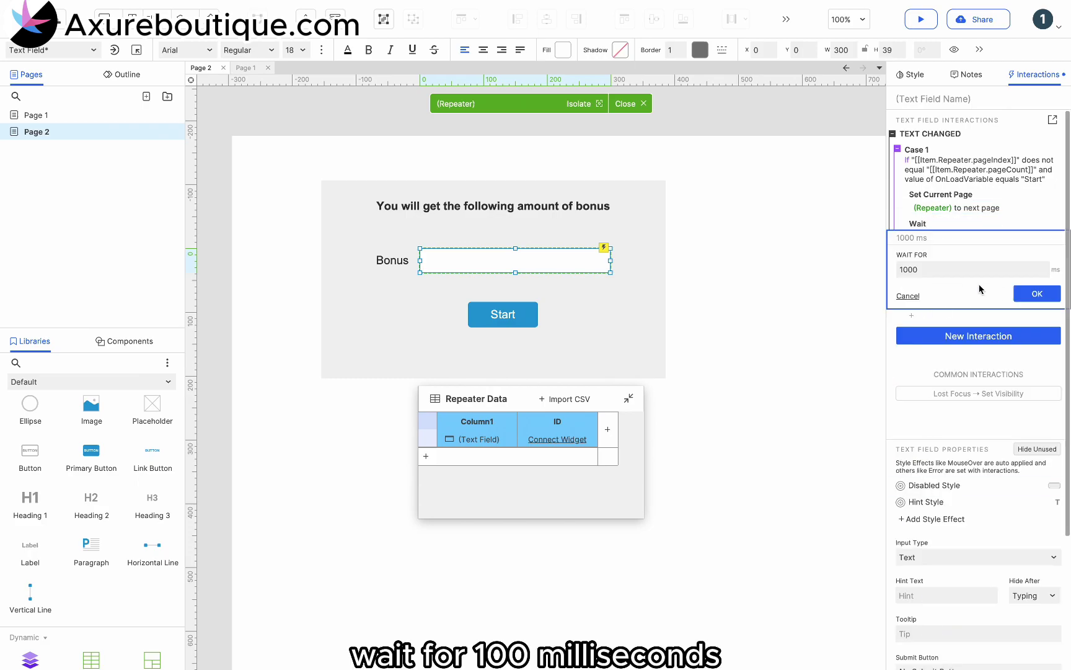
pyautogui.click(945, 271)
pyautogui.click(945, 267)
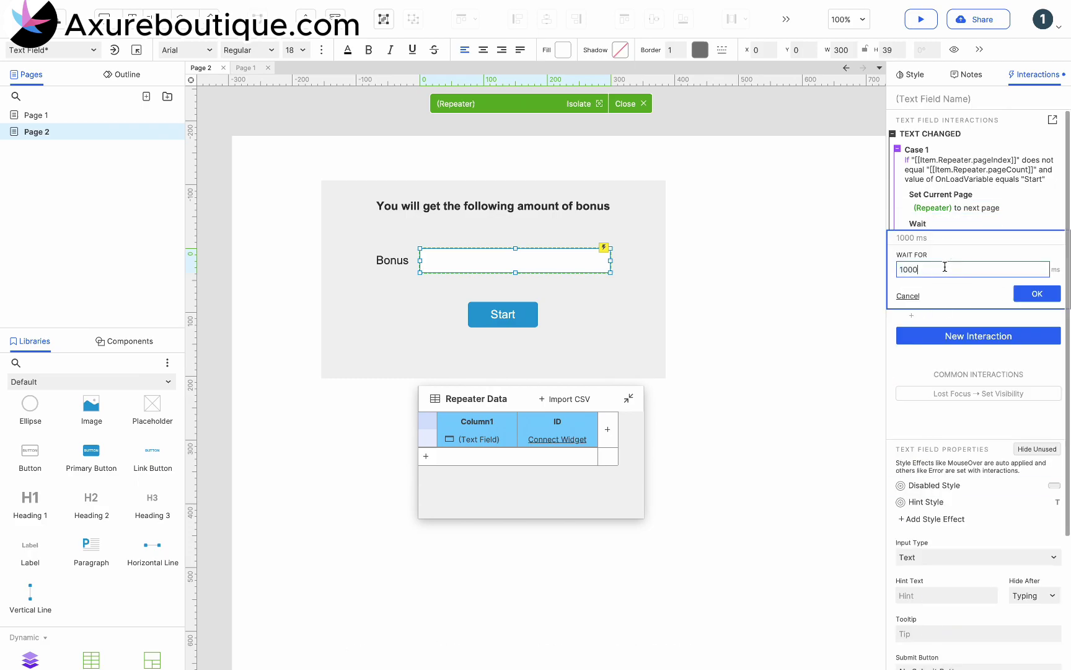
pyautogui.click(1017, 289)
pyautogui.moveTo(930, 222); pyautogui.dragTo(929, 186)
# Add an Else If true Case 2 and paste Case 1's Wait and Set Current Page actions into it.
pyautogui.click(1032, 135)
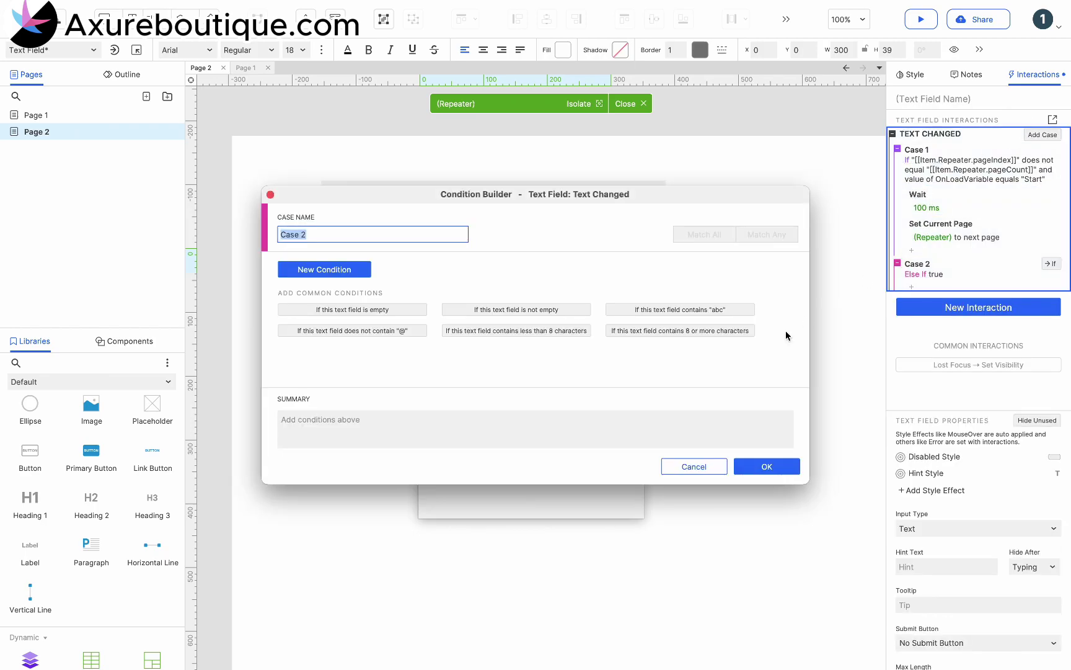
pyautogui.click(768, 464)
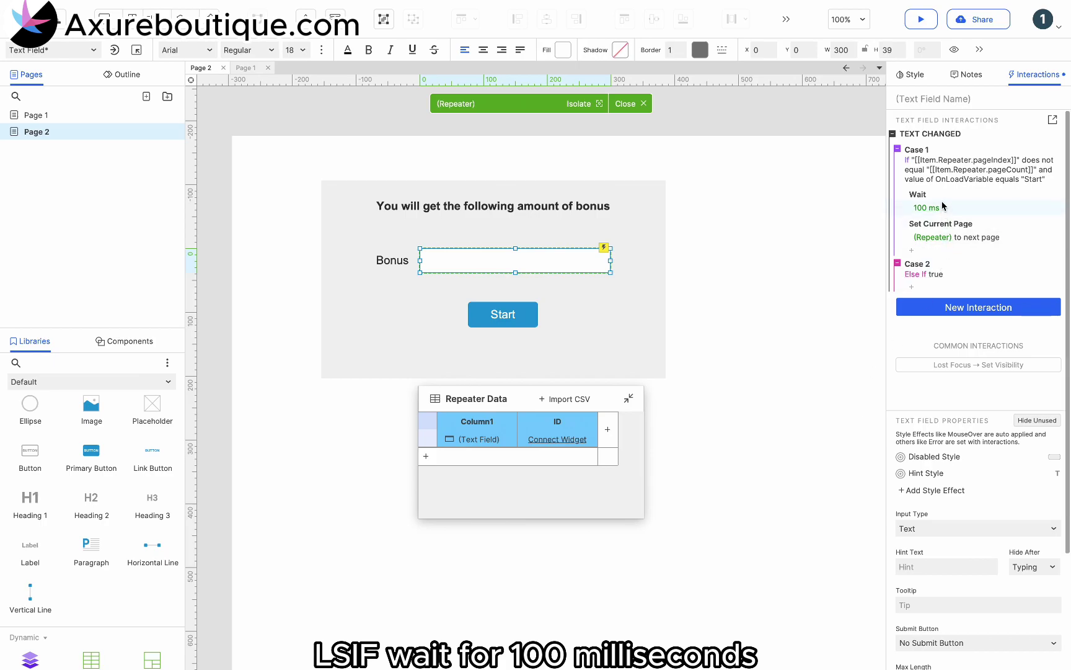
pyautogui.click(939, 198)
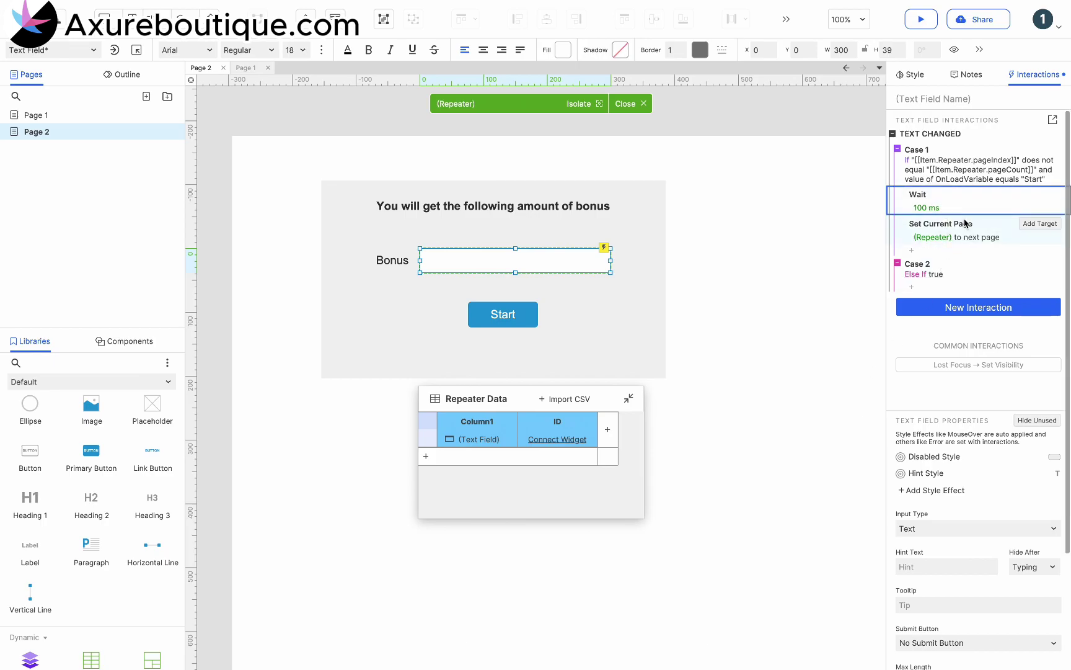
pyautogui.click(940, 265)
pyautogui.hotkey('ctrl', 'v')
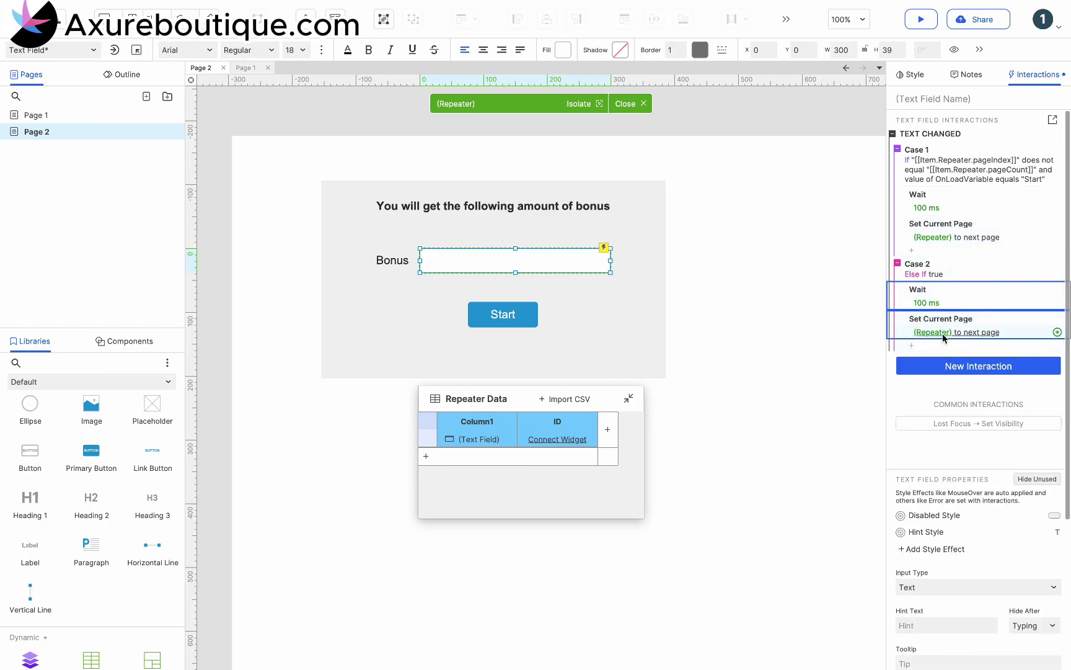
# Change Case 2's page action to set the repeater to page number 1.
pyautogui.click(943, 335)
pyautogui.click(922, 401)
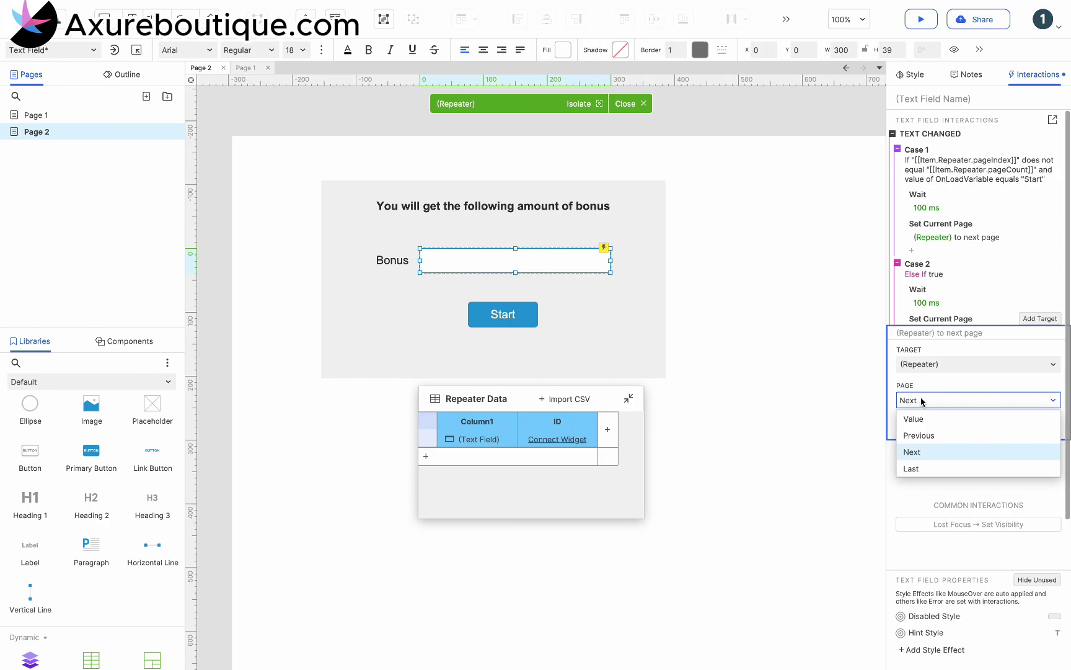
pyautogui.click(914, 419)
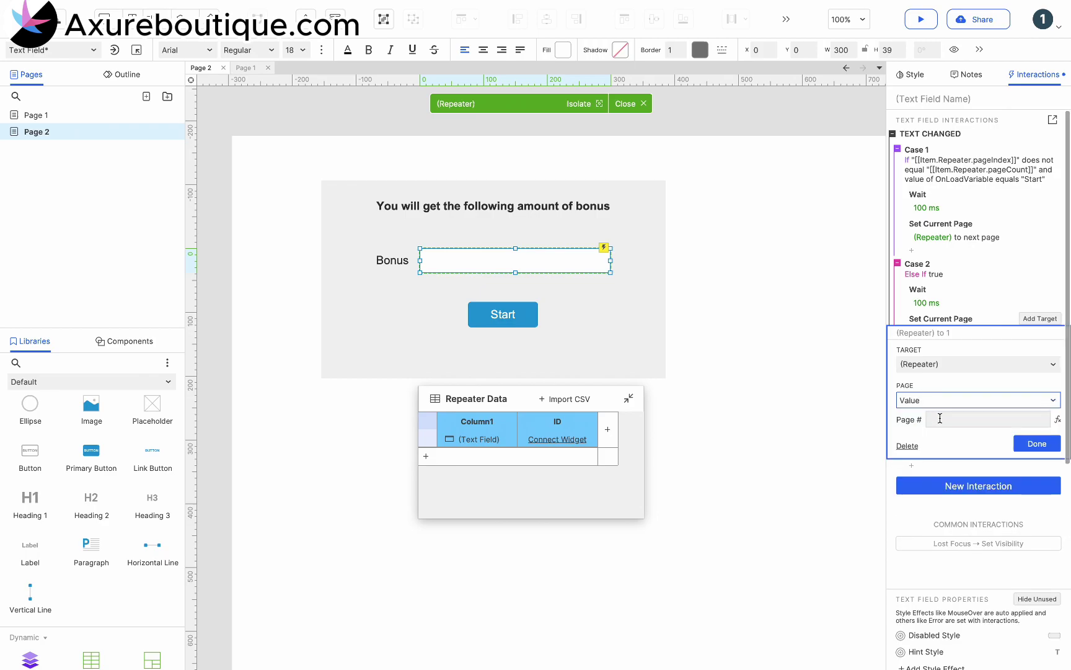
pyautogui.click(941, 419)
pyautogui.write('1')
pyautogui.click(1037, 444)
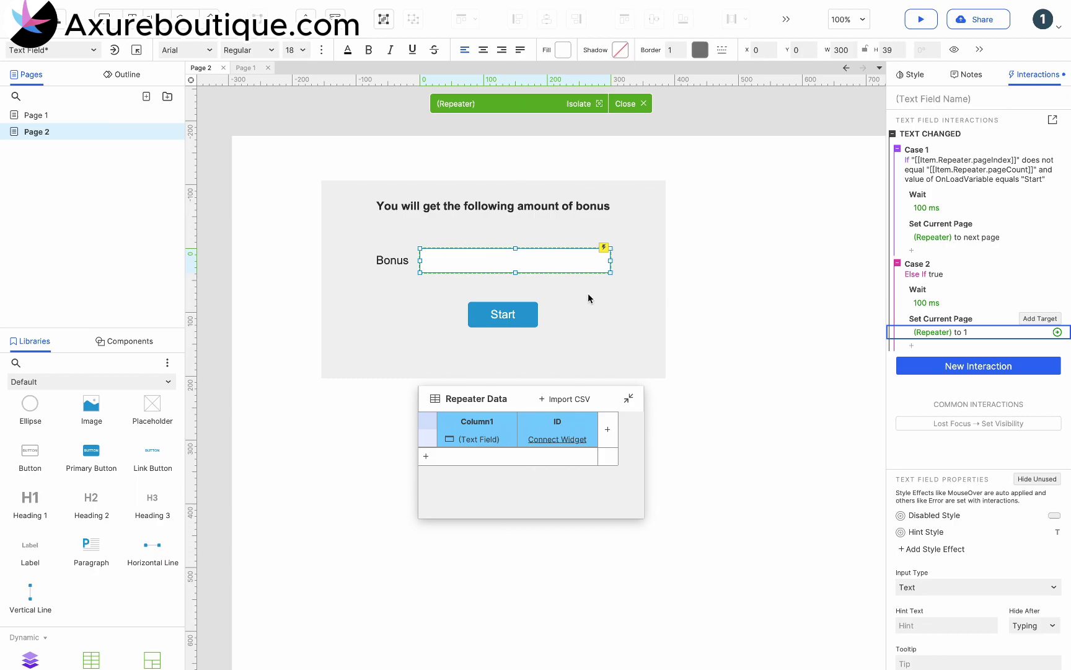
# Give the Start button a Click or Tap action setting OnLoadVariable to 'Start'.
pyautogui.click(503, 312)
pyautogui.moveTo(503, 313); pyautogui.dragTo(515, 306)
pyautogui.click(938, 142)
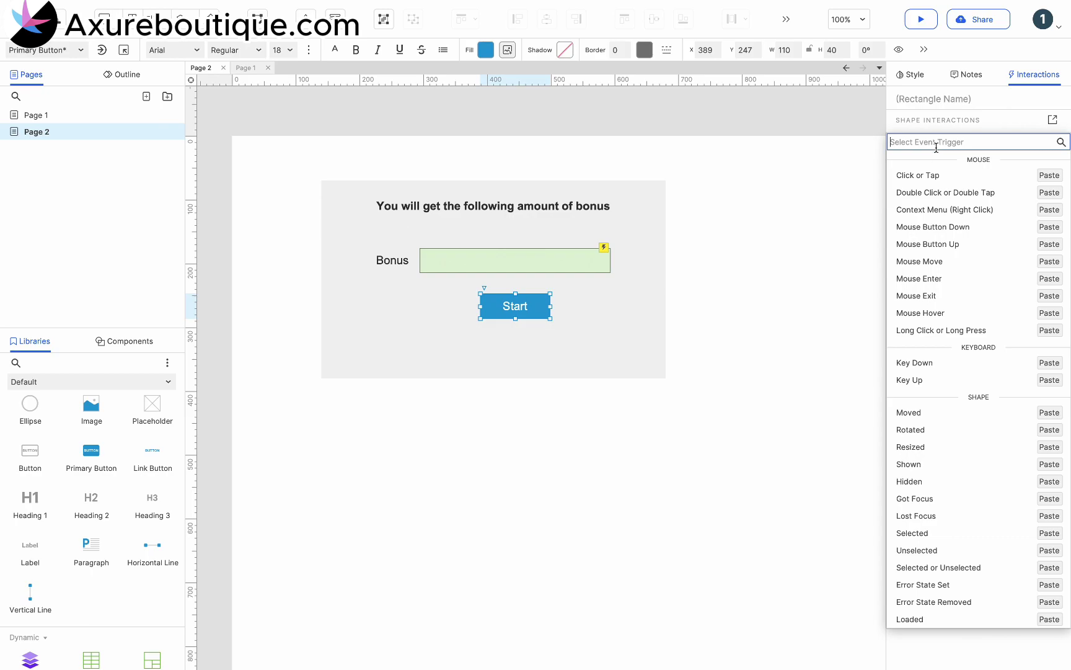
pyautogui.click(928, 176)
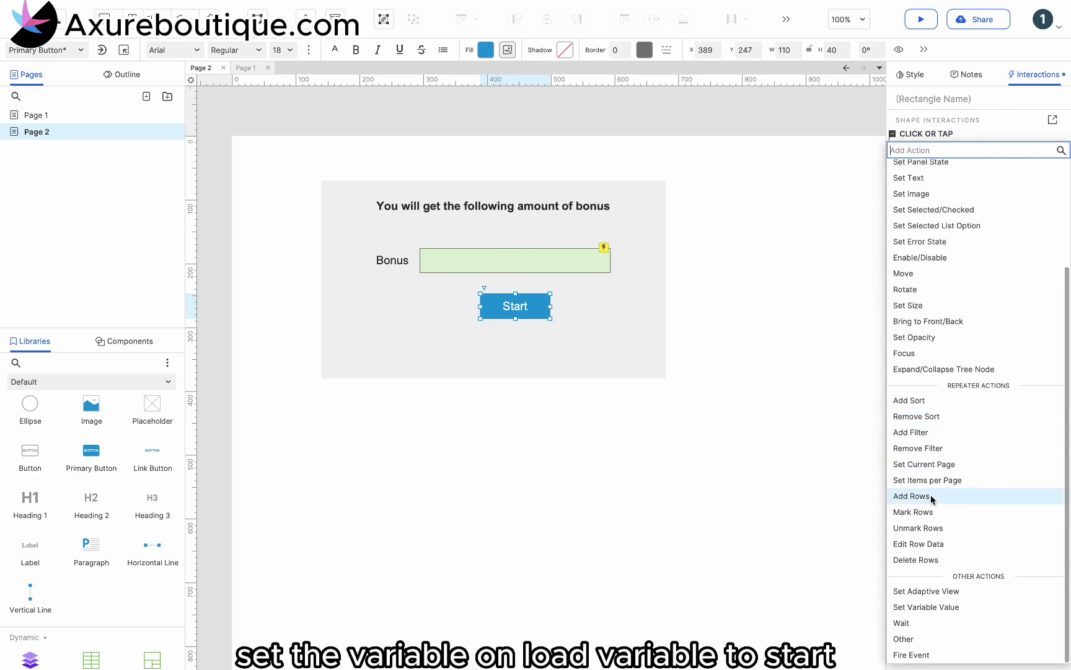
pyautogui.click(923, 607)
pyautogui.click(960, 199)
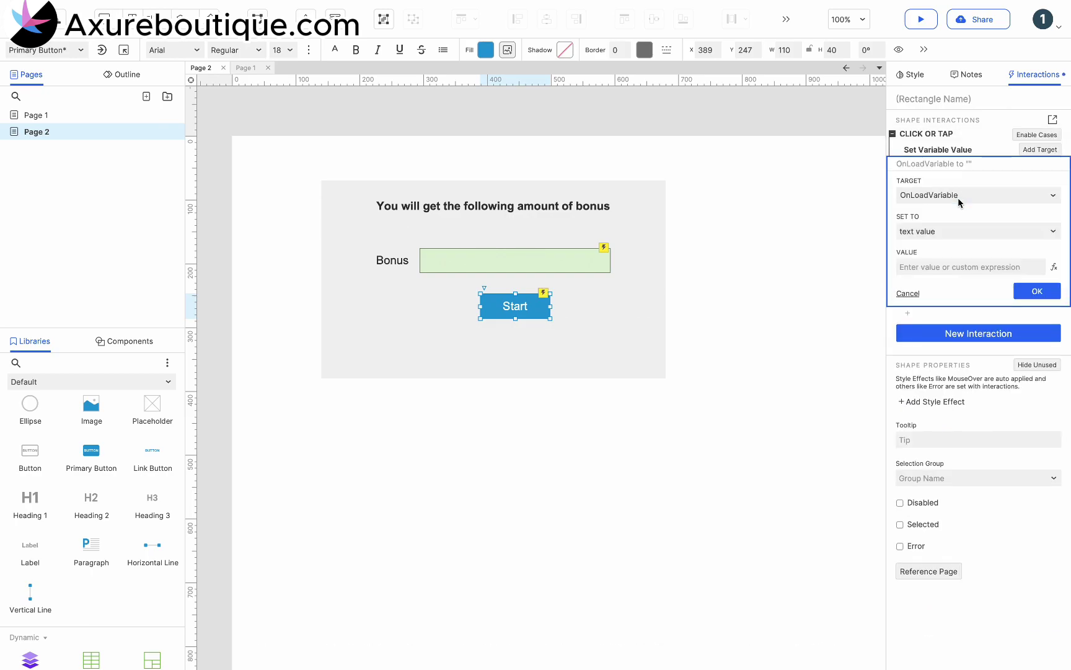
pyautogui.click(934, 264)
pyautogui.write('Start')
pyautogui.click(1030, 290)
# Add a Set Text action changing the button's own text to 'Stop'.
pyautogui.click(916, 175)
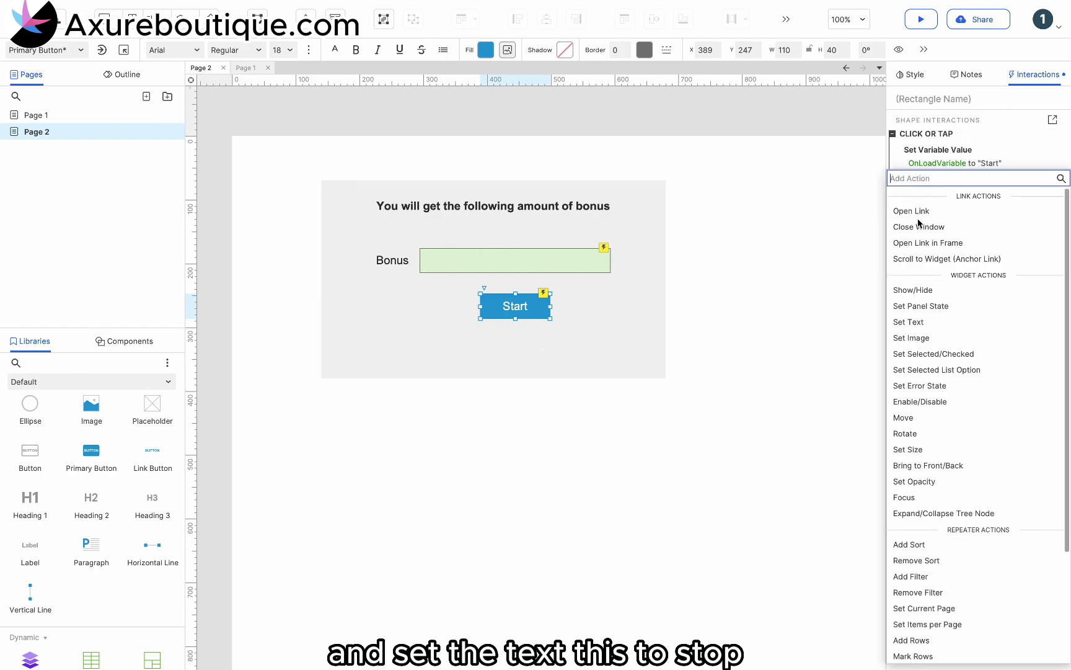
pyautogui.click(928, 326)
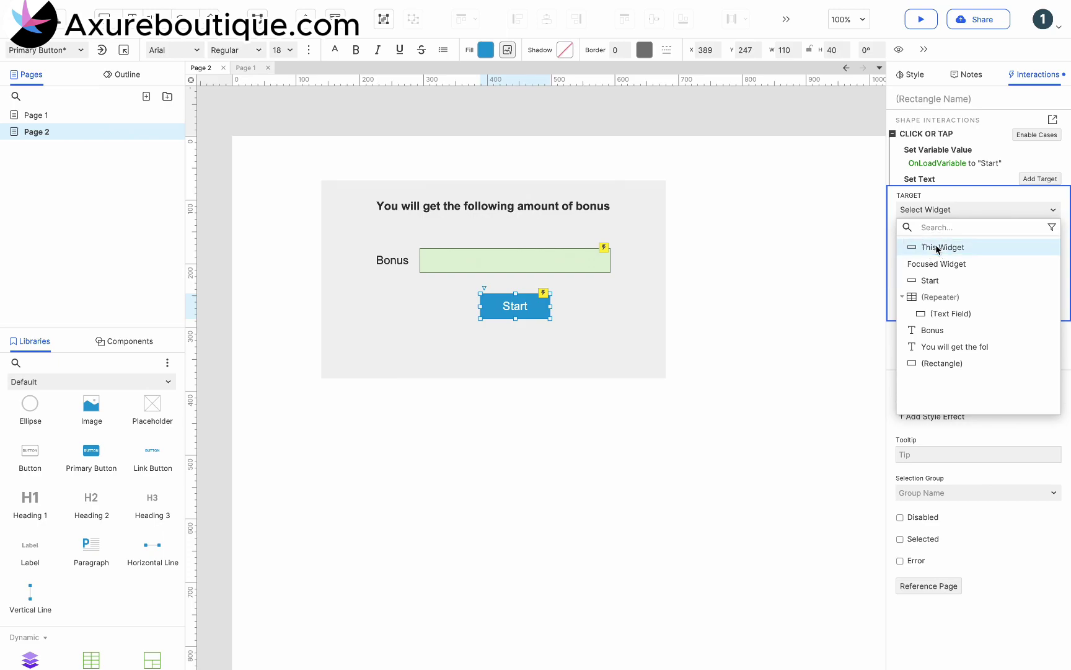
pyautogui.click(924, 243)
pyautogui.doubleClick(923, 297)
pyautogui.write('Stop')
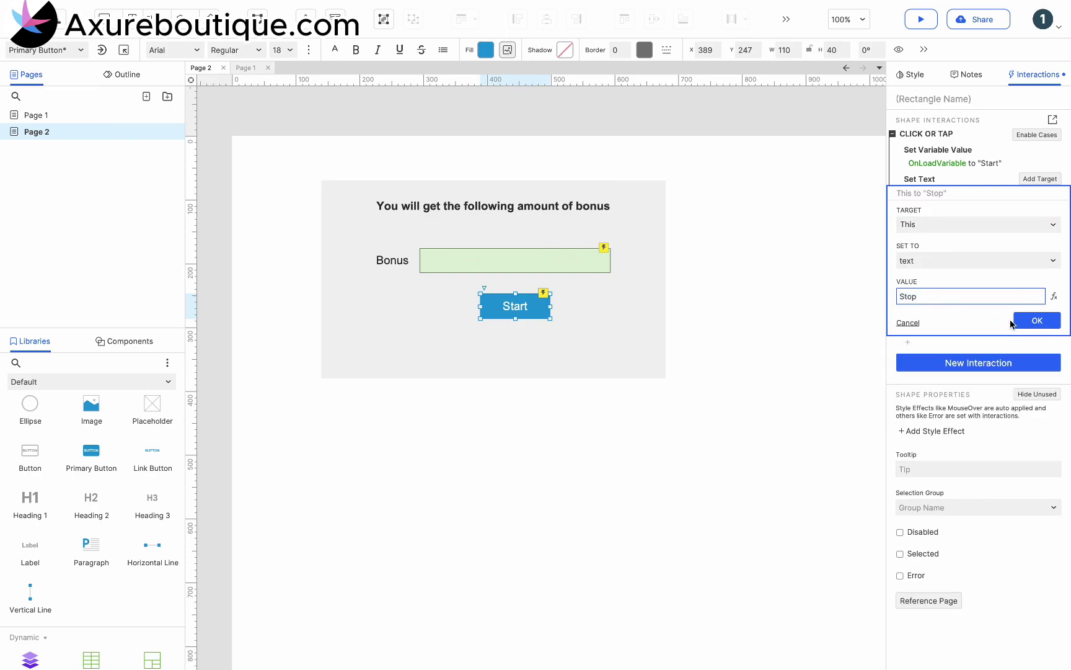
pyautogui.click(1015, 321)
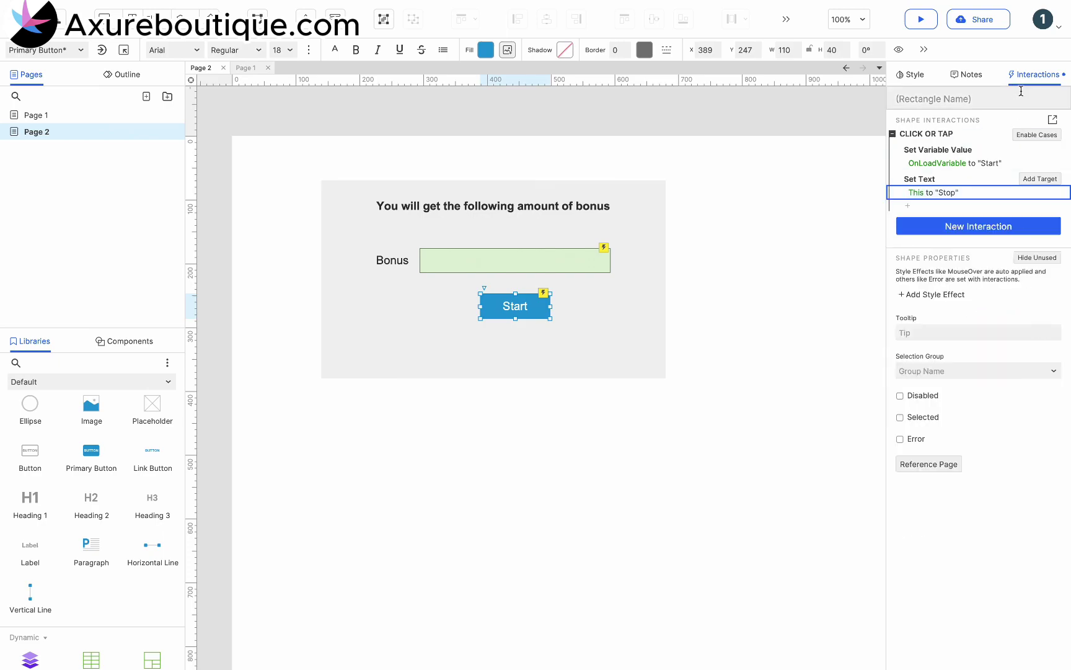
# Convert the click actions into Case 1, conditioned on the button's own text equaling 'Start'.
pyautogui.click(1031, 135)
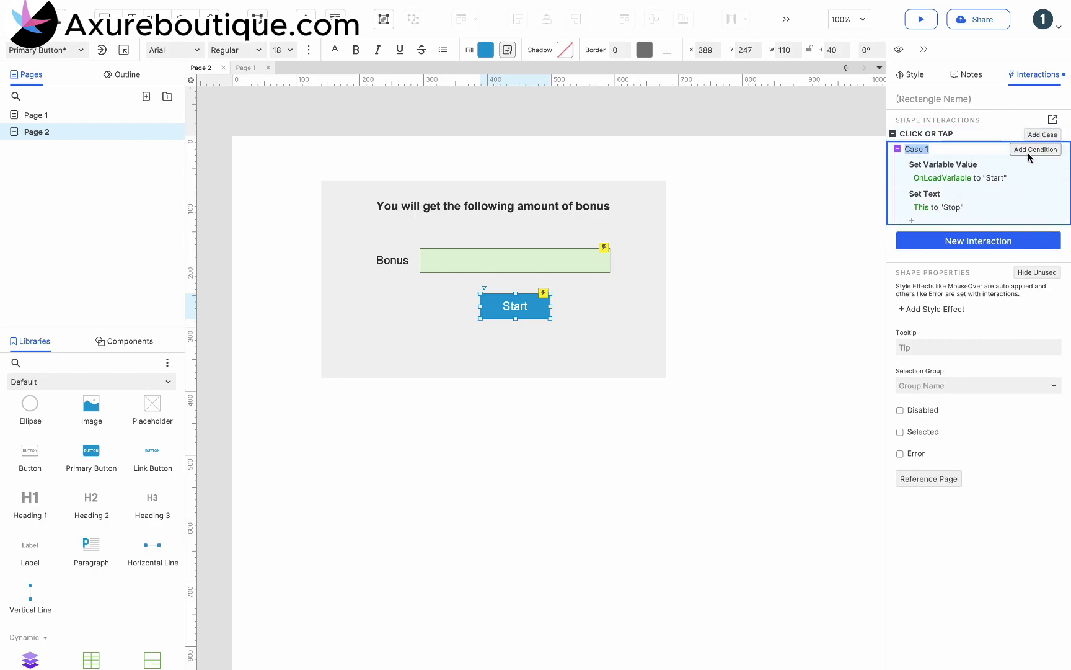
pyautogui.click(1032, 152)
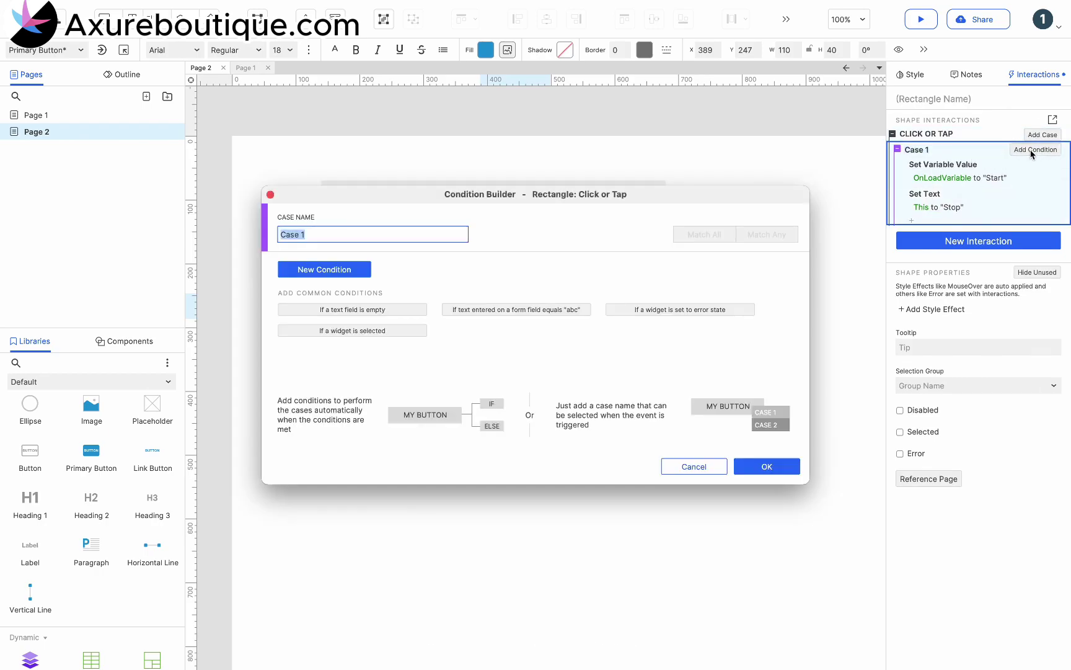
pyautogui.click(333, 270)
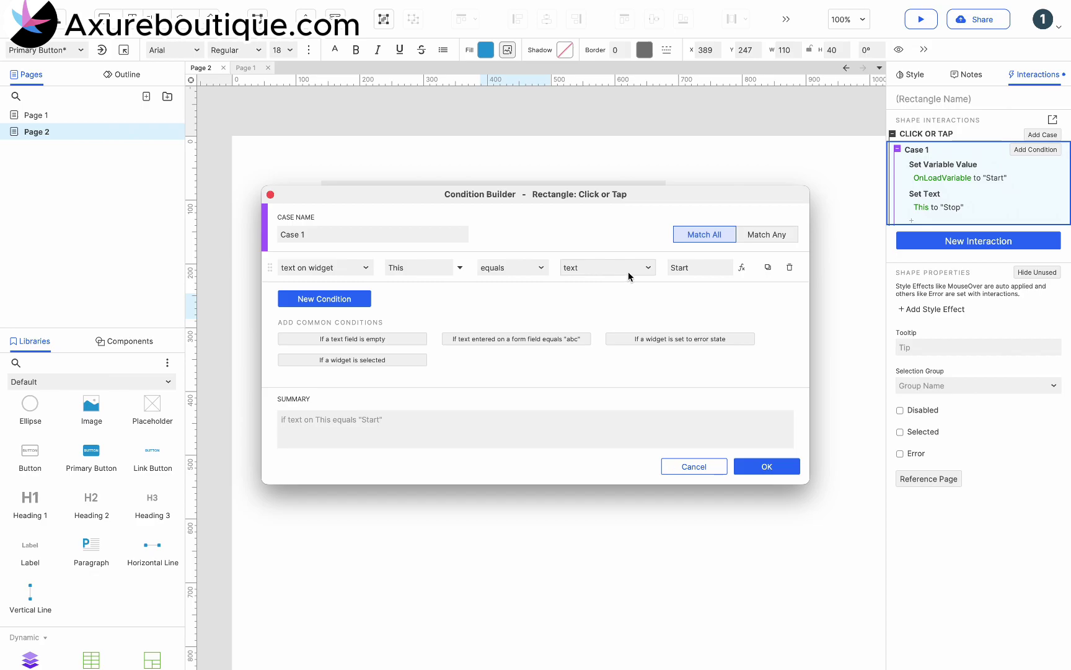
pyautogui.click(690, 268)
pyautogui.write('Start')
pyautogui.click(771, 468)
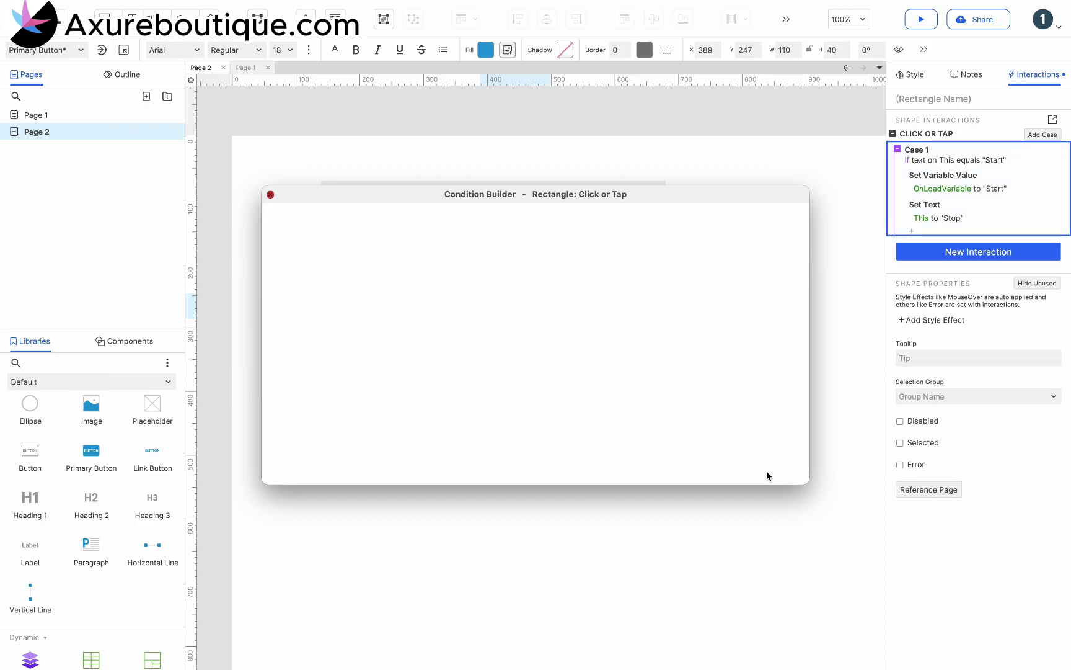
# Add a Set Current Page action moving the repeater to its Next page.
pyautogui.click(912, 231)
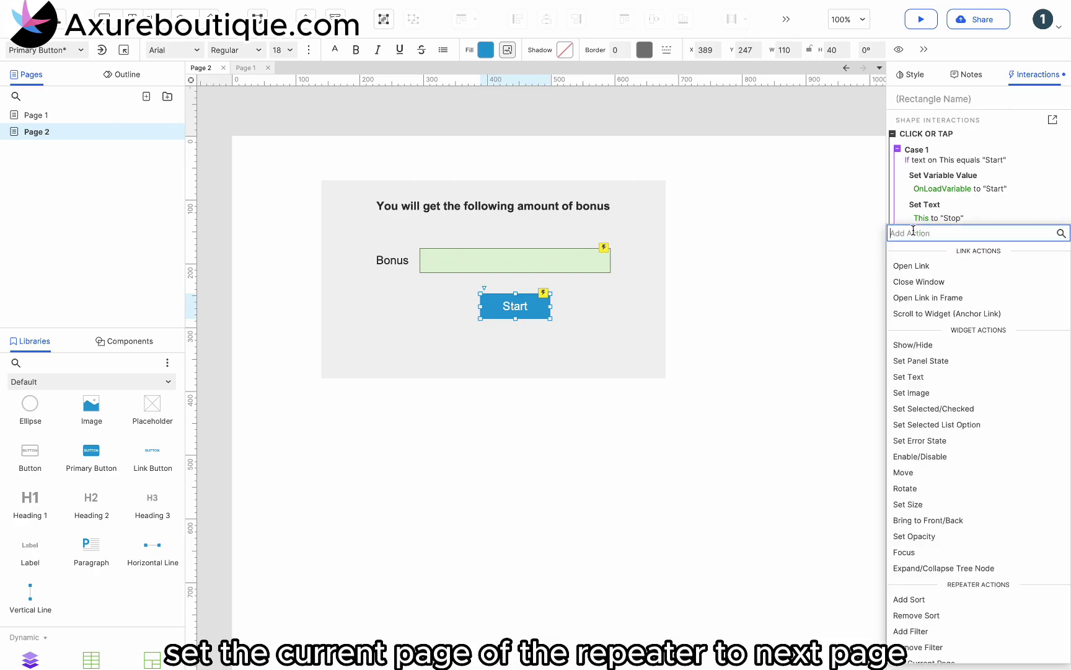
pyautogui.scroll(-3, 940, 448)
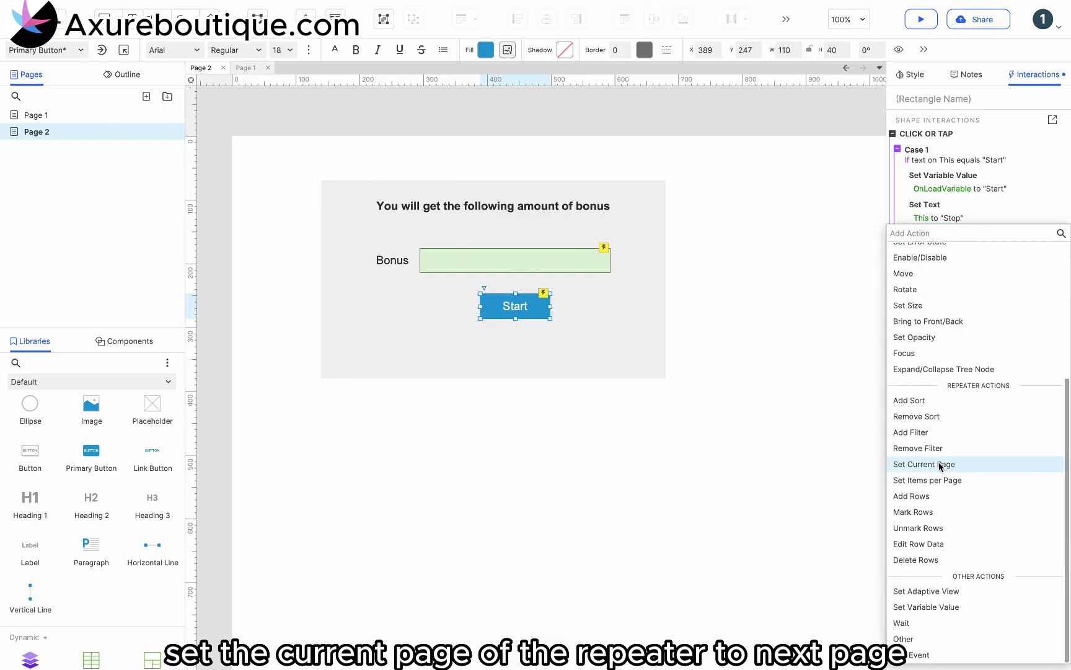
pyautogui.click(940, 464)
pyautogui.click(940, 301)
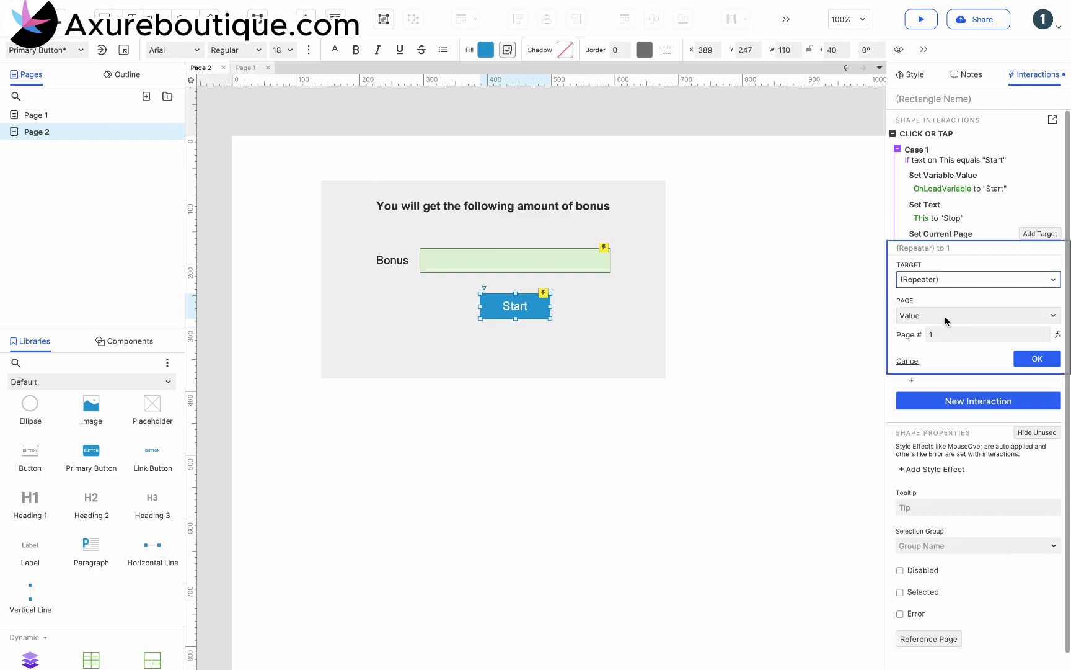
pyautogui.click(945, 315)
pyautogui.click(939, 364)
pyautogui.click(1038, 339)
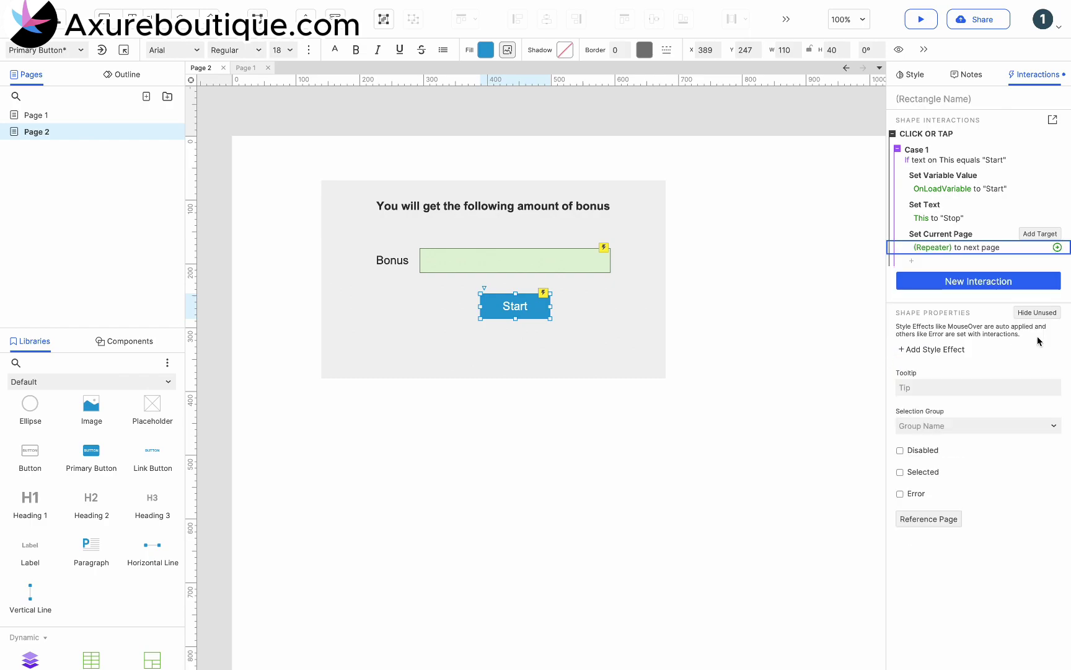
# Duplicate Case 1 as an Else If case whose condition is text equals 'Stop'.
pyautogui.click(1000, 152)
pyautogui.hotkey('ctrl', 'c')
pyautogui.hotkey('ctrl', 'v')
pyautogui.click(986, 285)
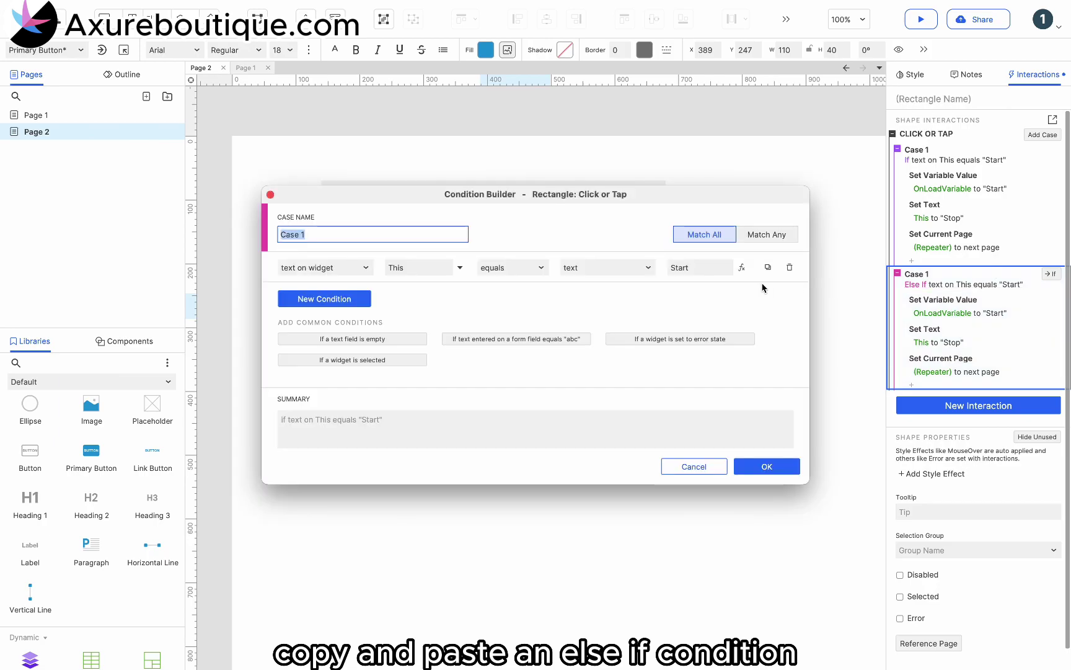
pyautogui.doubleClick(713, 267)
pyautogui.write('Stop')
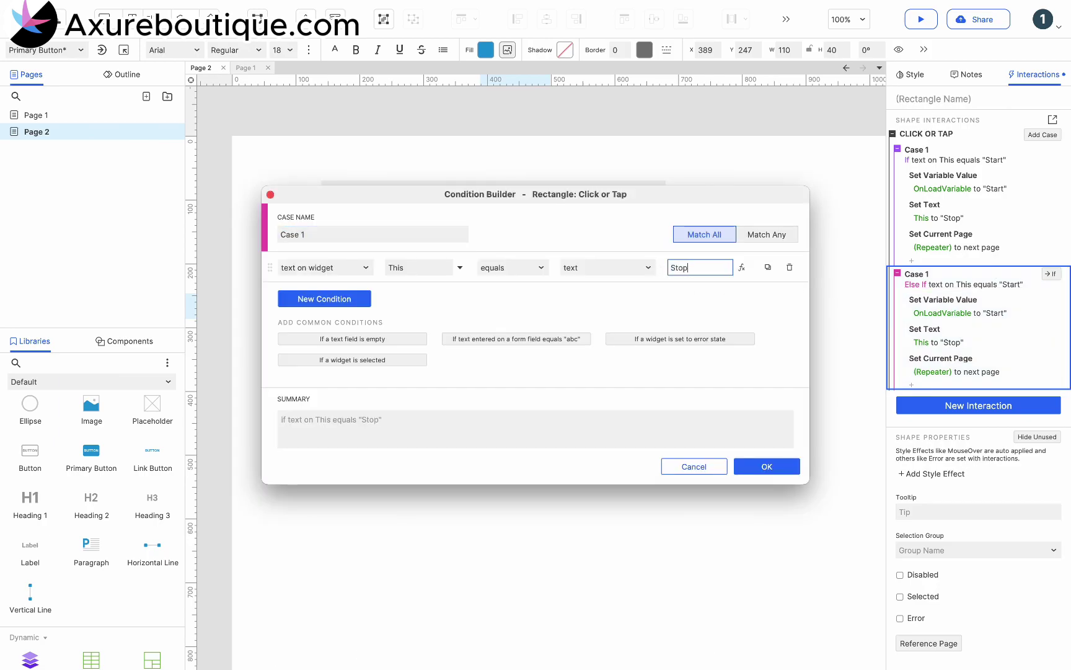
pyautogui.click(781, 470)
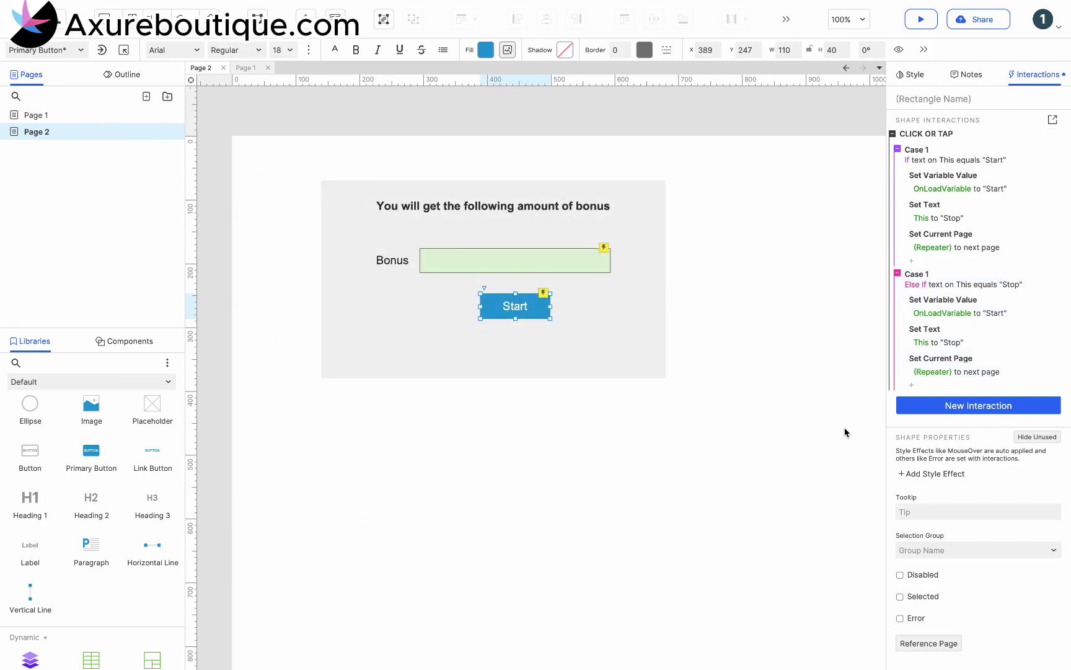
# Make the Else If case set OnLoadVariable to 'Stop'.
pyautogui.click(967, 315)
pyautogui.click(927, 414)
pyautogui.write('S')
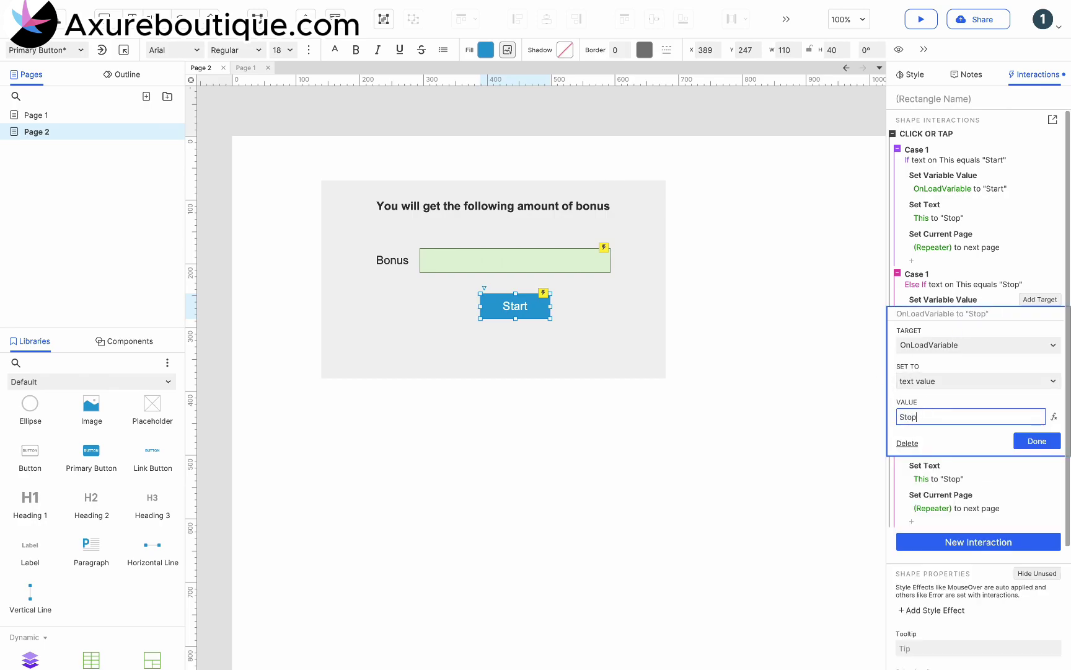
pyautogui.write('top')
pyautogui.click(1037, 441)
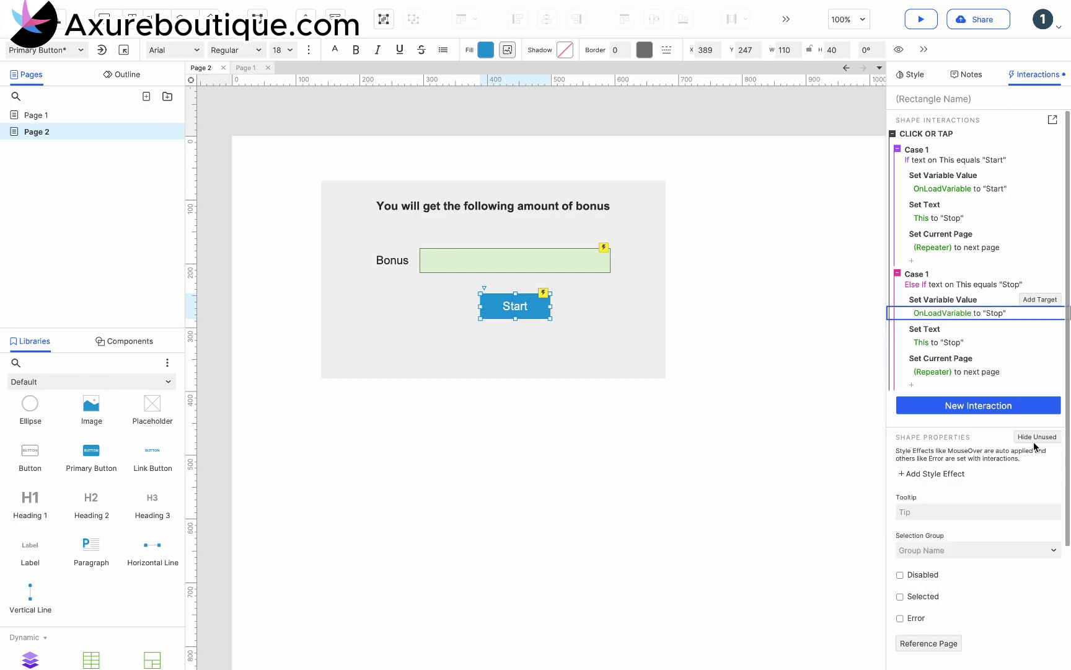
# Relabel the button 'Start', remove the next-page action, and preview in the browser.
pyautogui.click(958, 345)
pyautogui.click(925, 445)
pyautogui.write('Star')
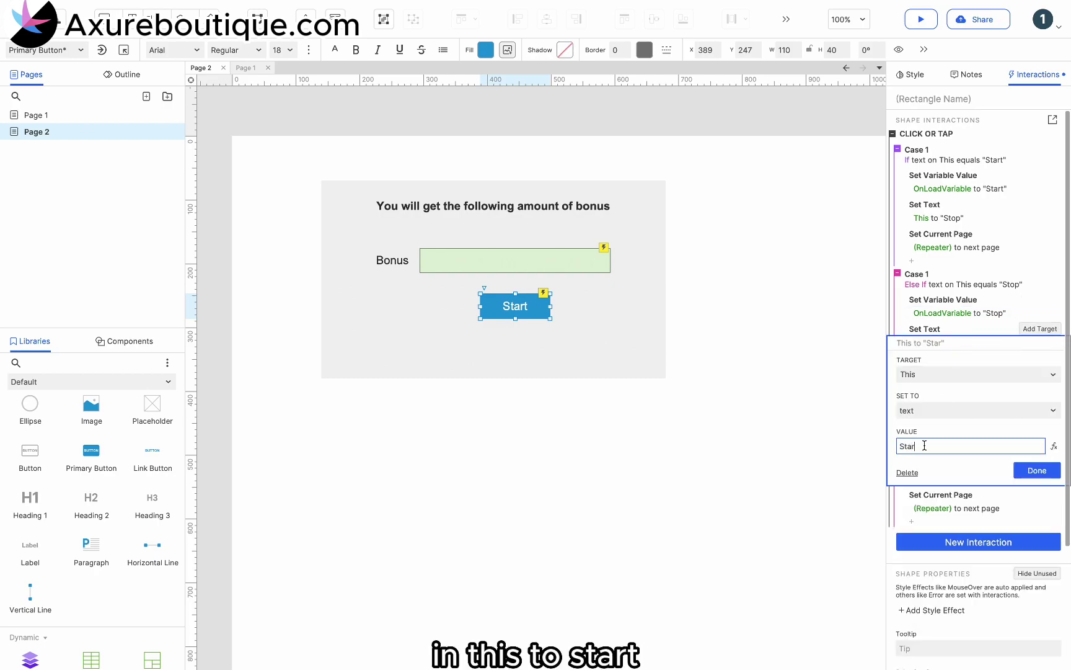
pyautogui.write('t')
pyautogui.click(1037, 470)
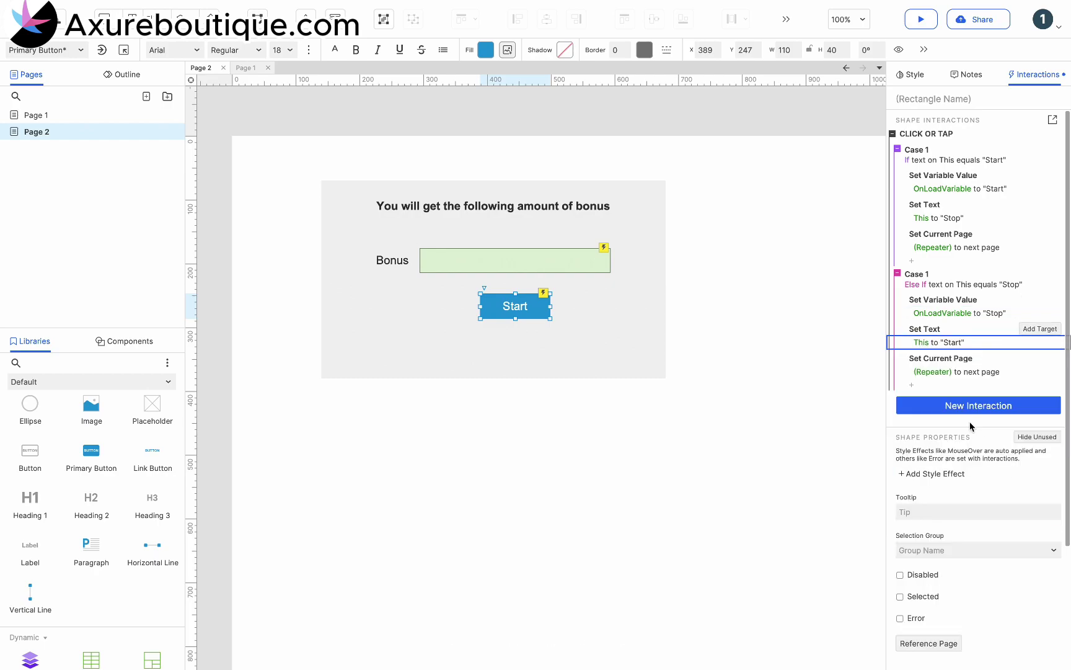
pyautogui.press('Delete')
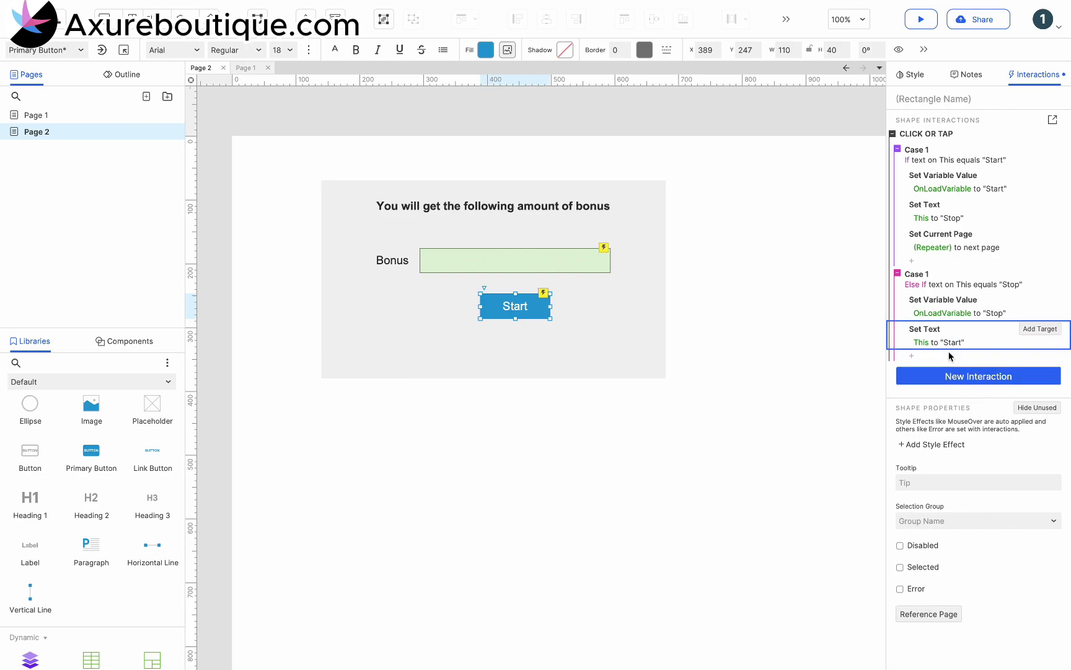
pyautogui.click(921, 19)
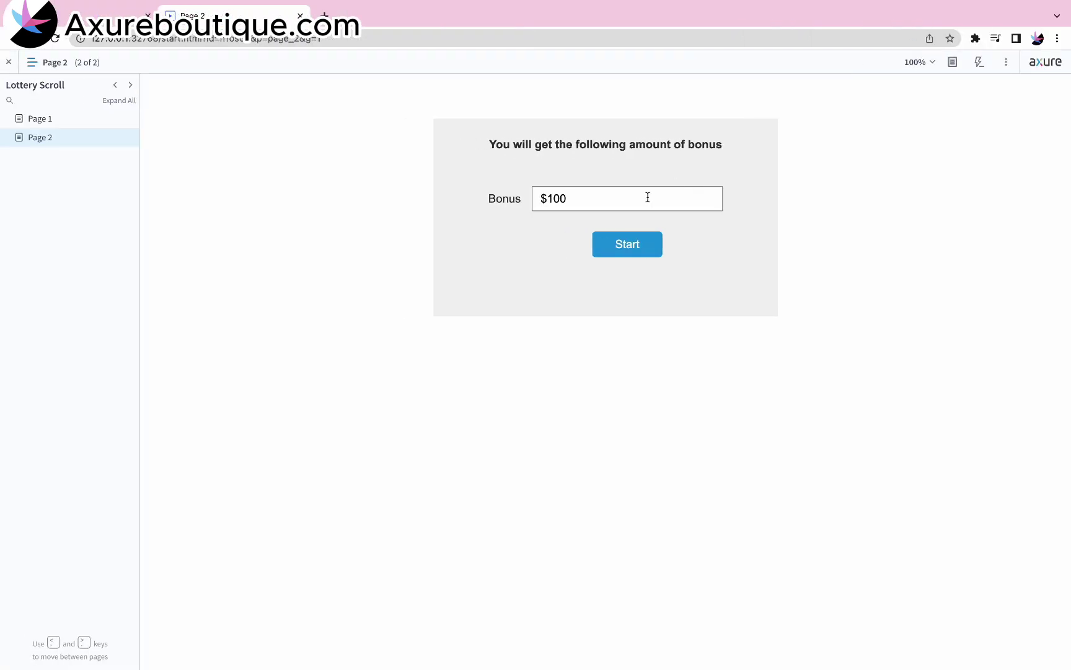
# Start and stop the Bonus cycling twice in the preview, ending on $100.
pyautogui.click(608, 247)
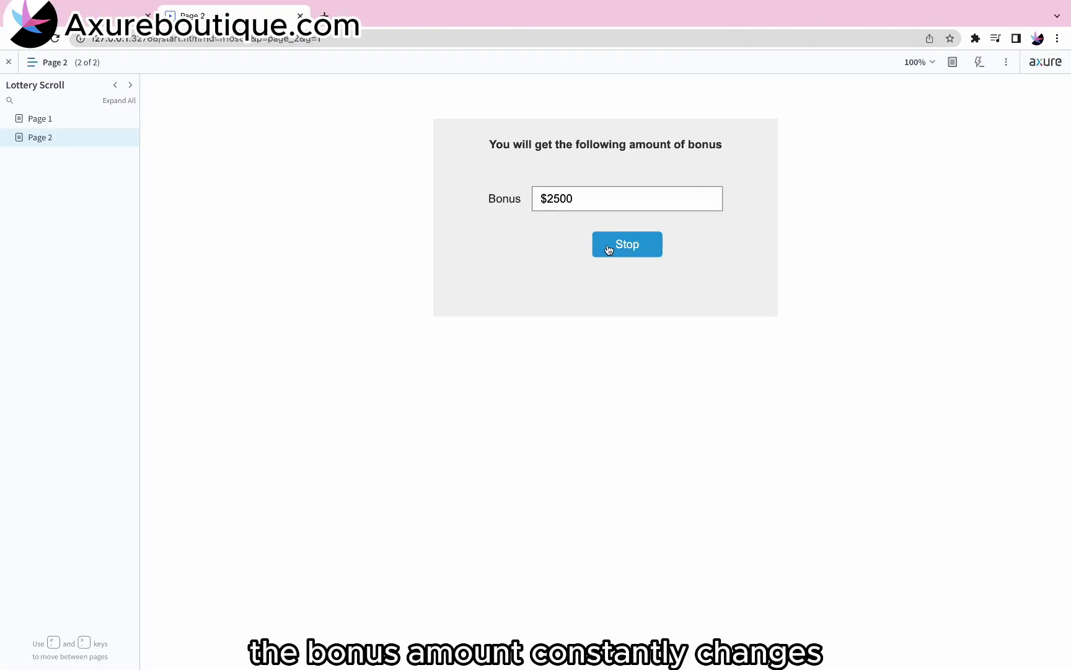
pyautogui.click(609, 249)
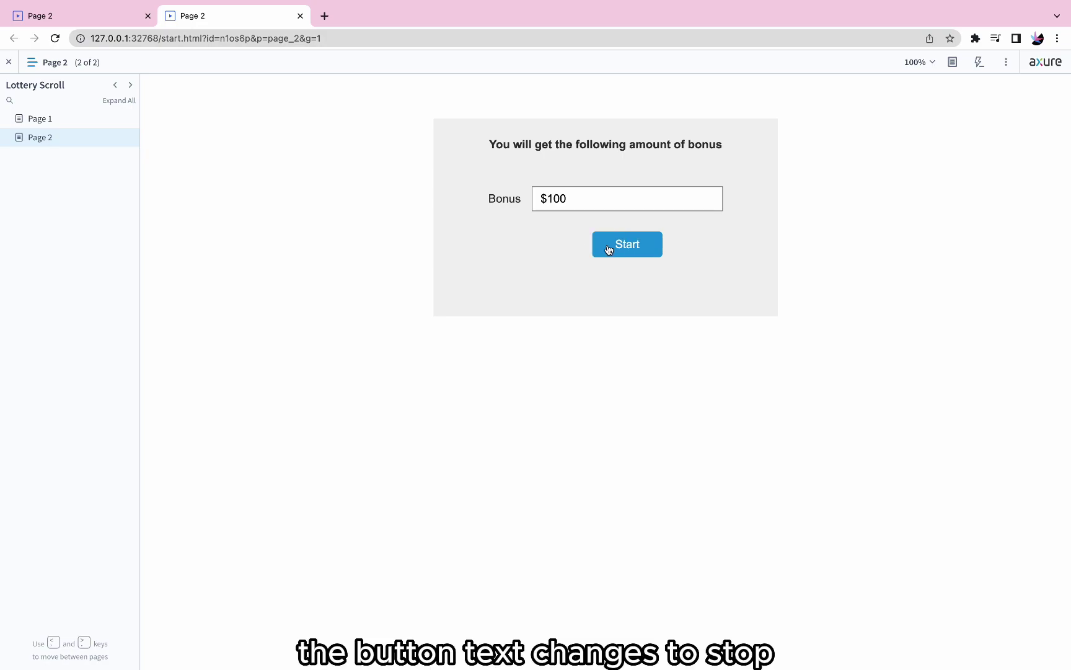
pyautogui.click(608, 249)
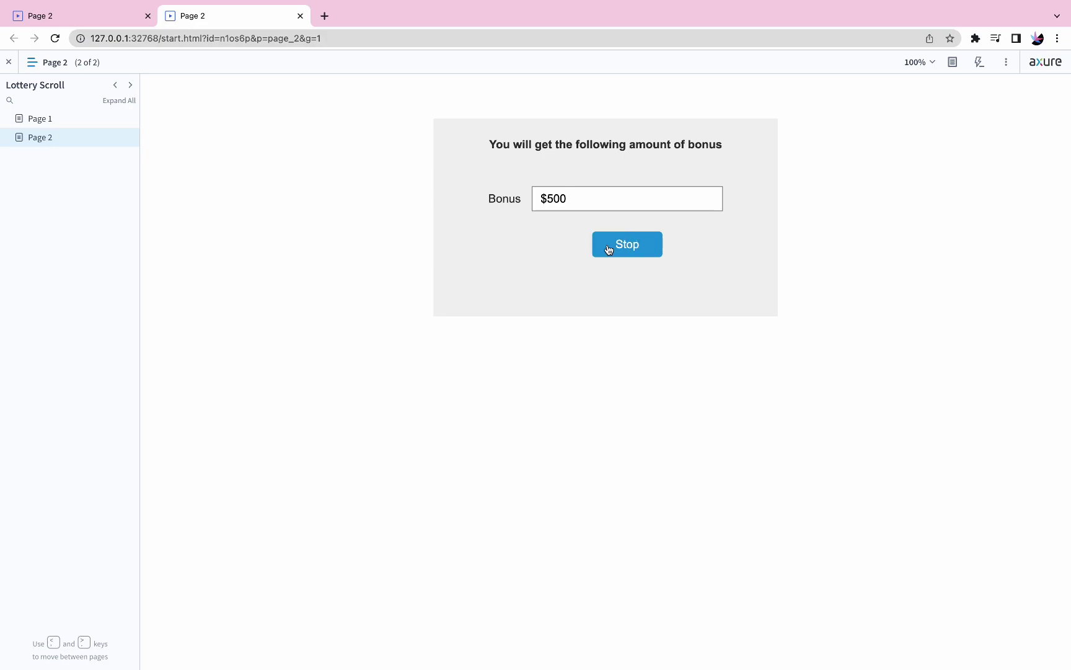
pyautogui.click(609, 248)
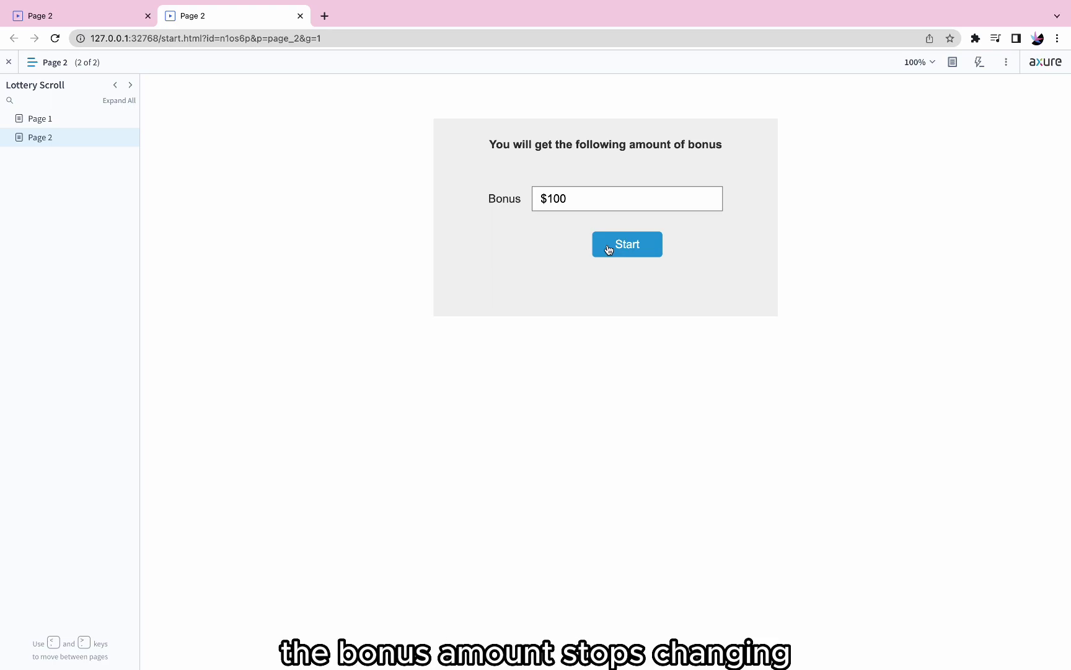